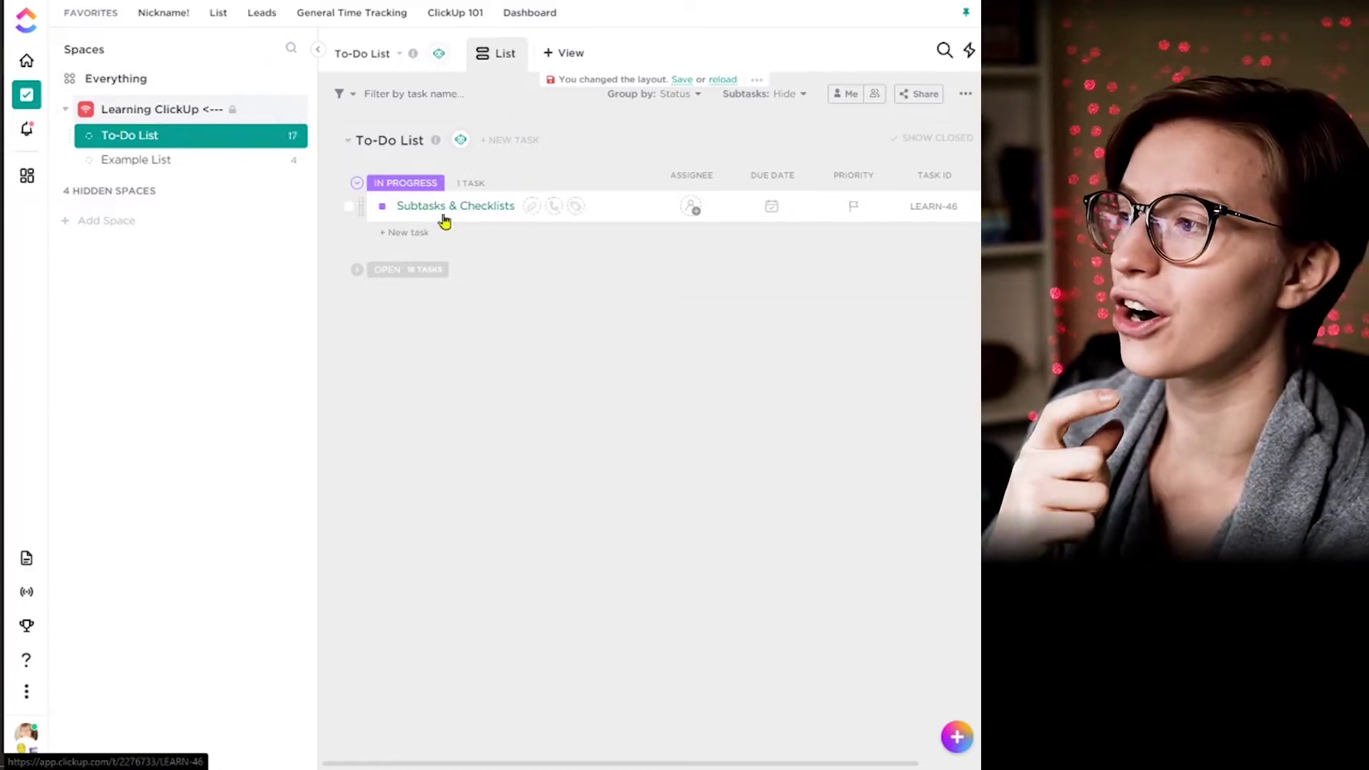
Expand the Open status group to view its 16 tasks, then collapse it again.
left_click(356, 272)
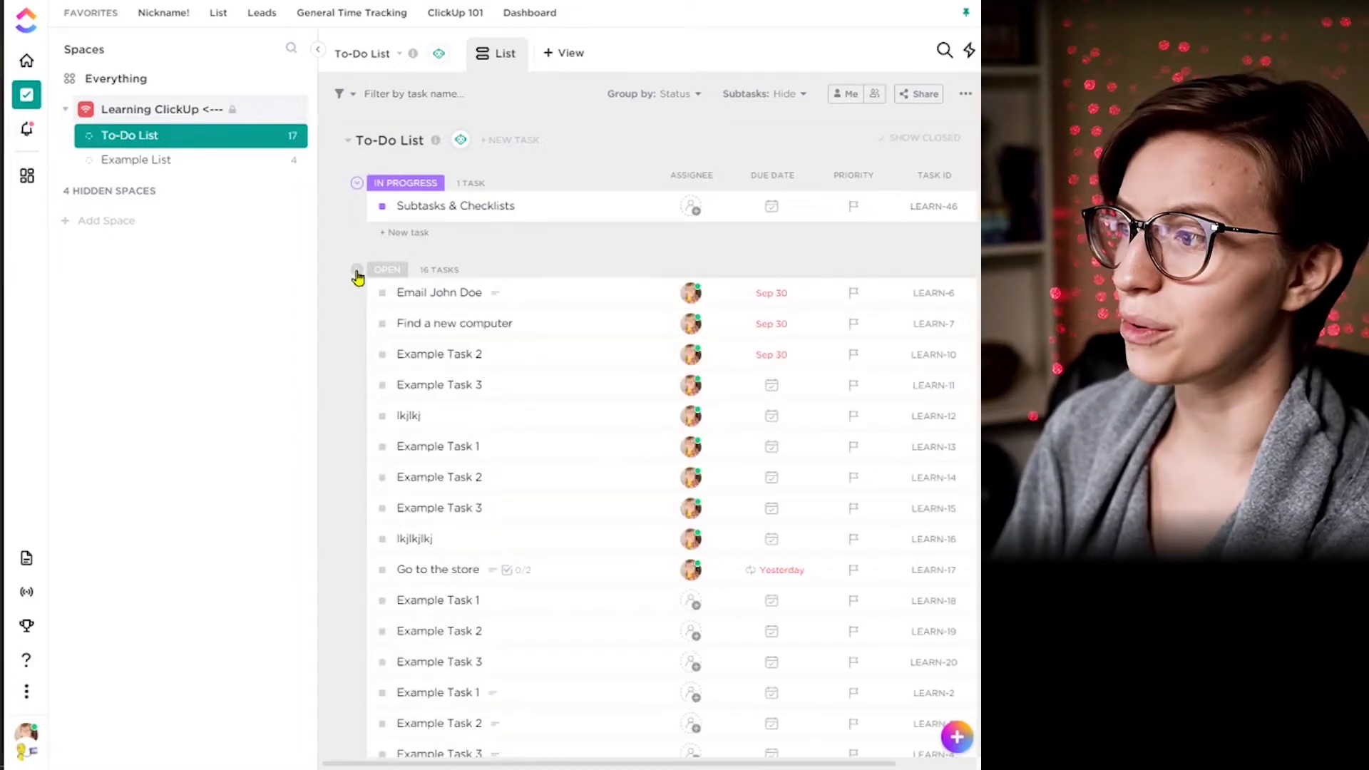
left_click(357, 271)
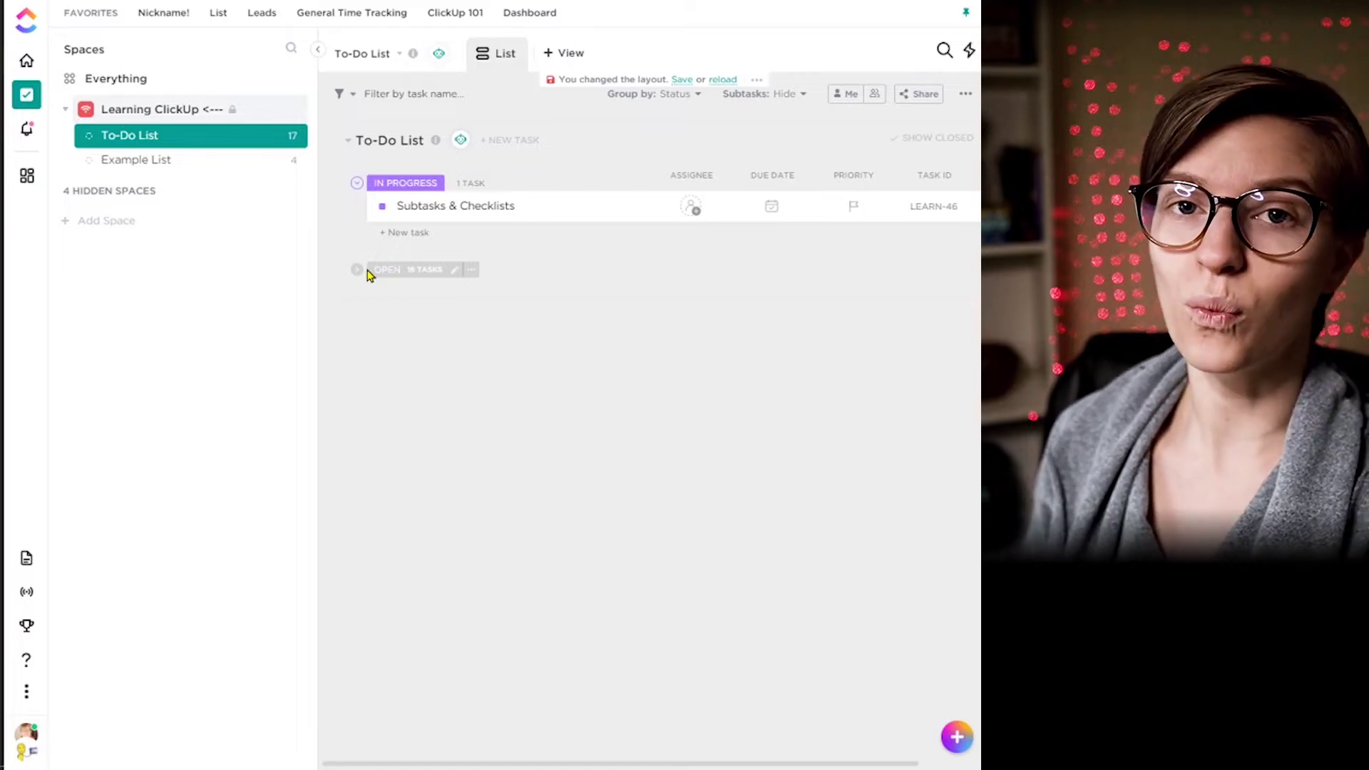
Open Subtasks & Checklists and add a 'Subtask' subtask and a 'Checklist Item' checklist.
left_click(472, 207)
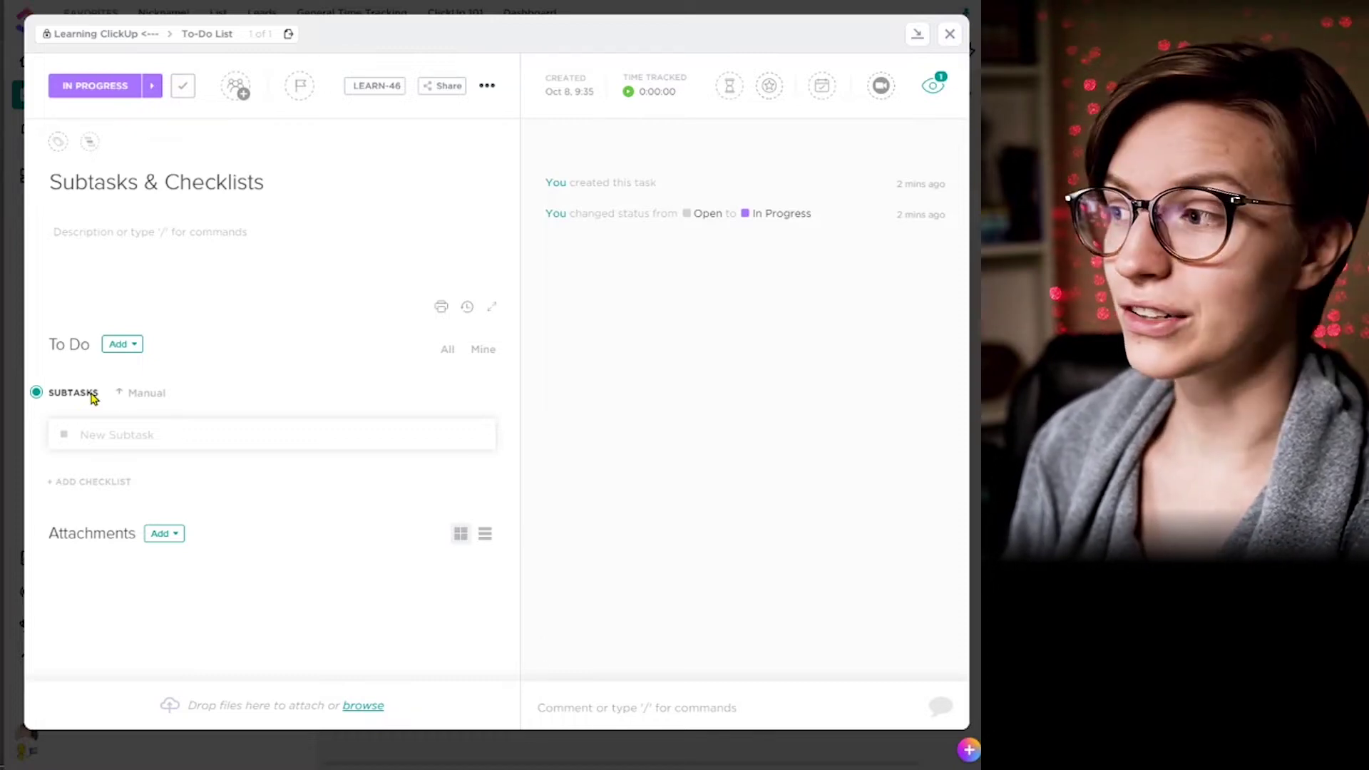
left_click_drag(45, 334, 98, 351)
left_click(129, 348)
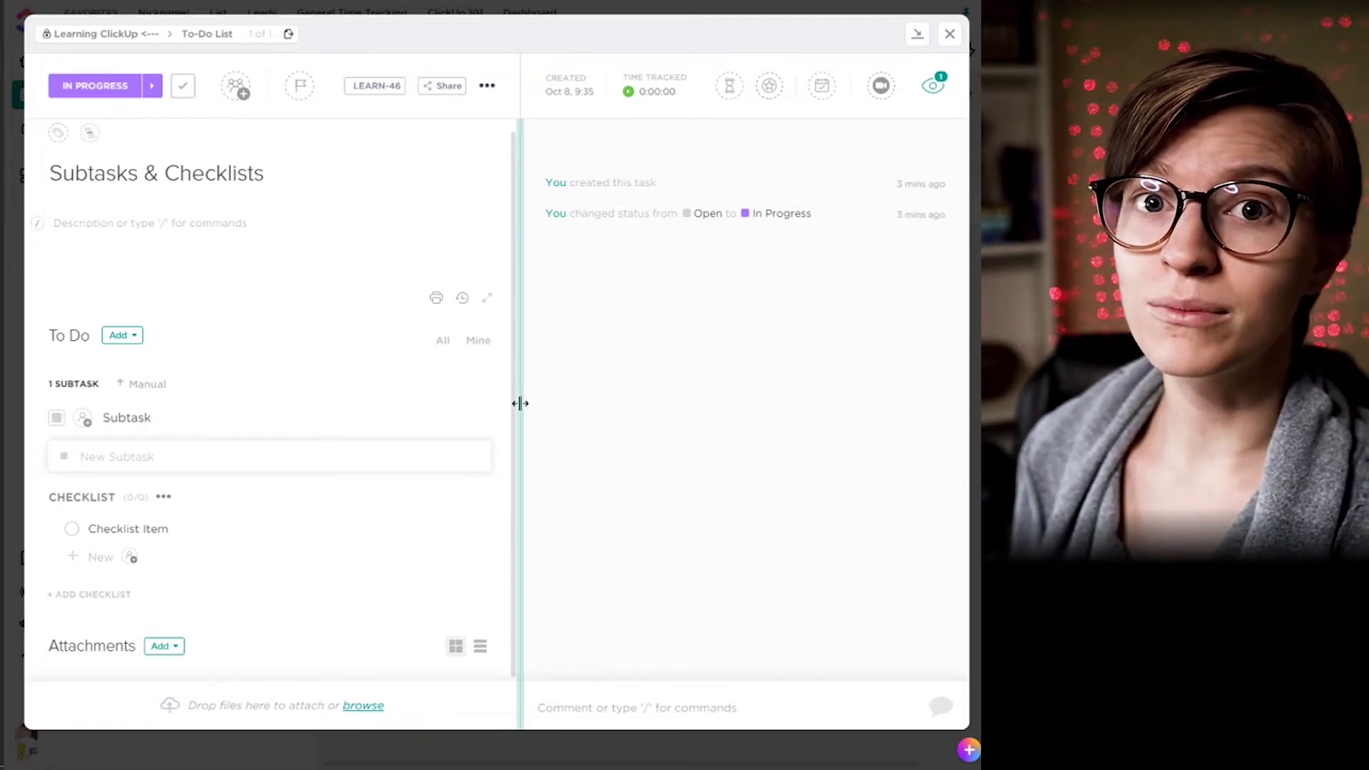
Retitle the task 'Schedule a Newsletter' and turn the description lines into a checklist.
left_click_drag(272, 174, 61, 171)
type("Schedule a Newsletter")
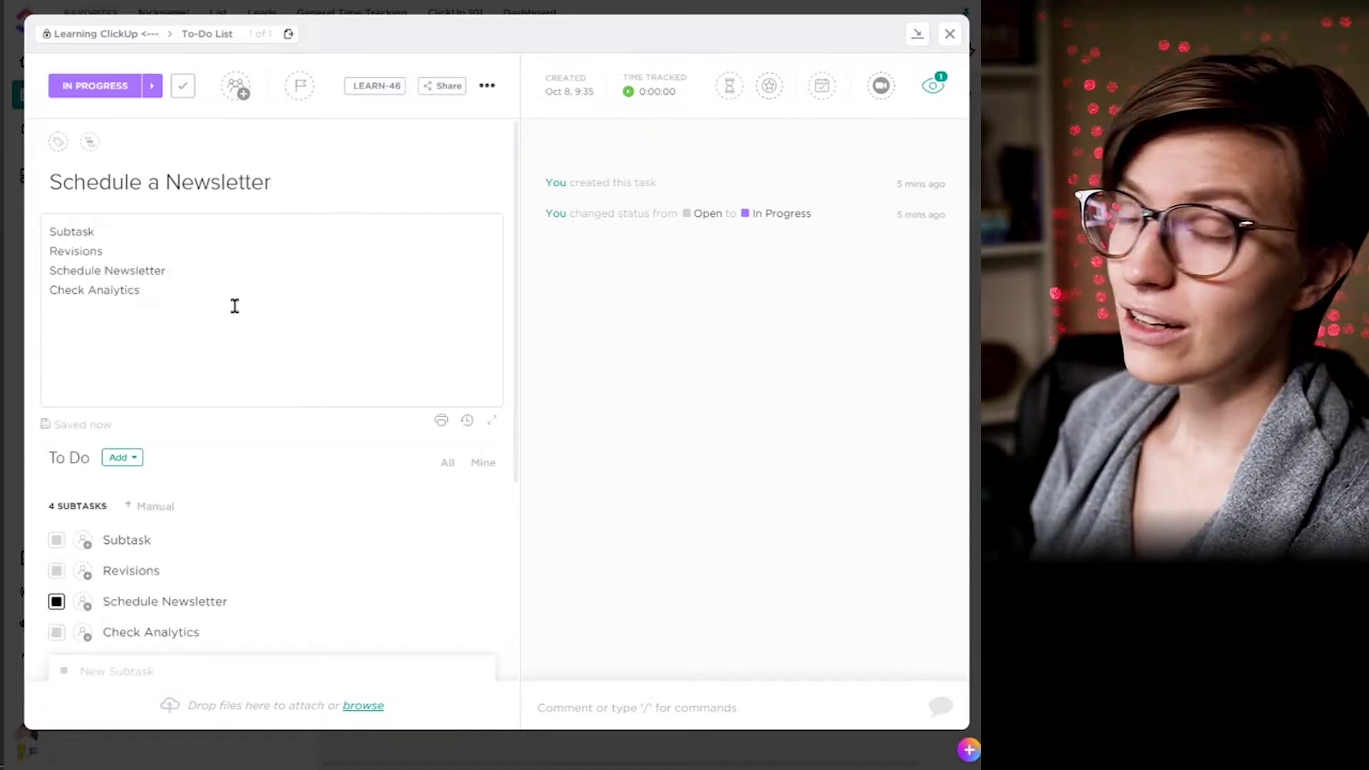
left_click_drag(233, 306, 50, 269)
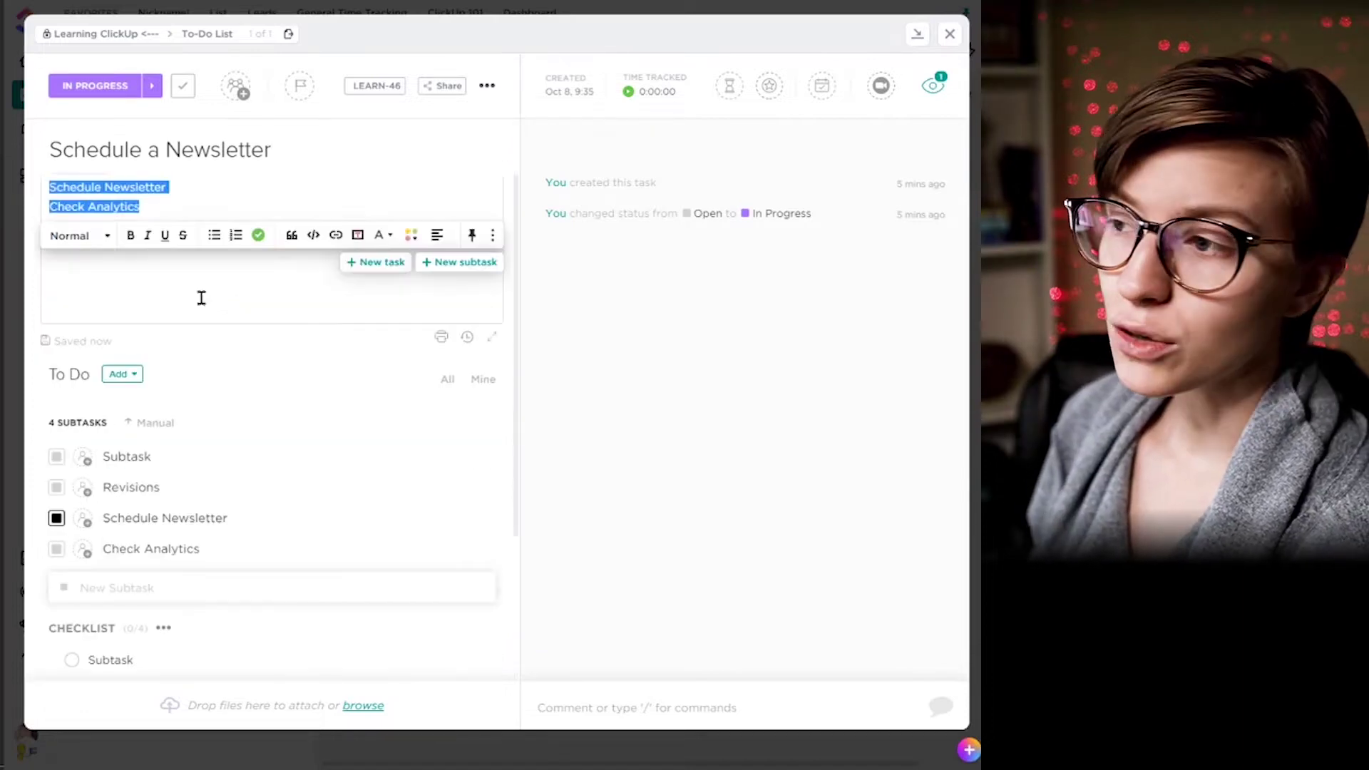
left_click(259, 235)
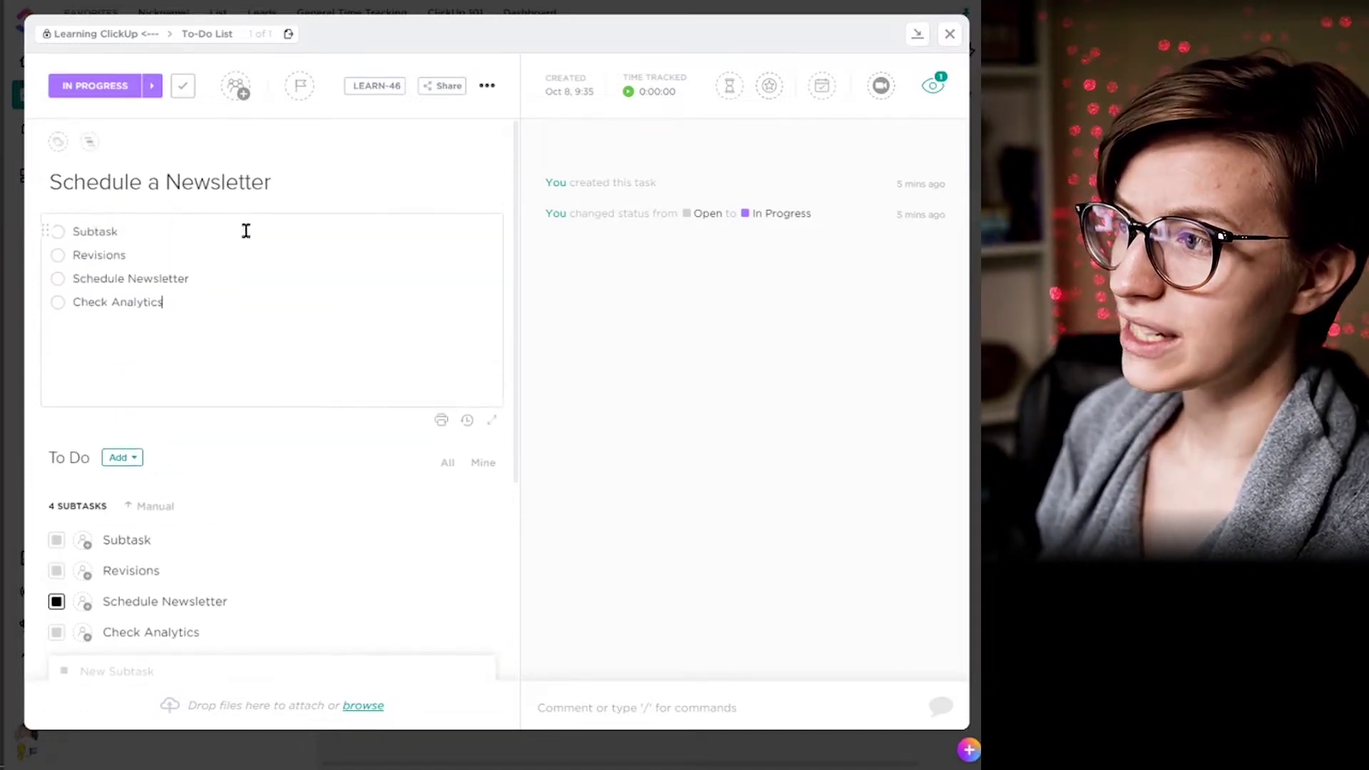
Tick the Subtask checklist item and append a teammate's name after the Revisions item.
left_click(58, 231)
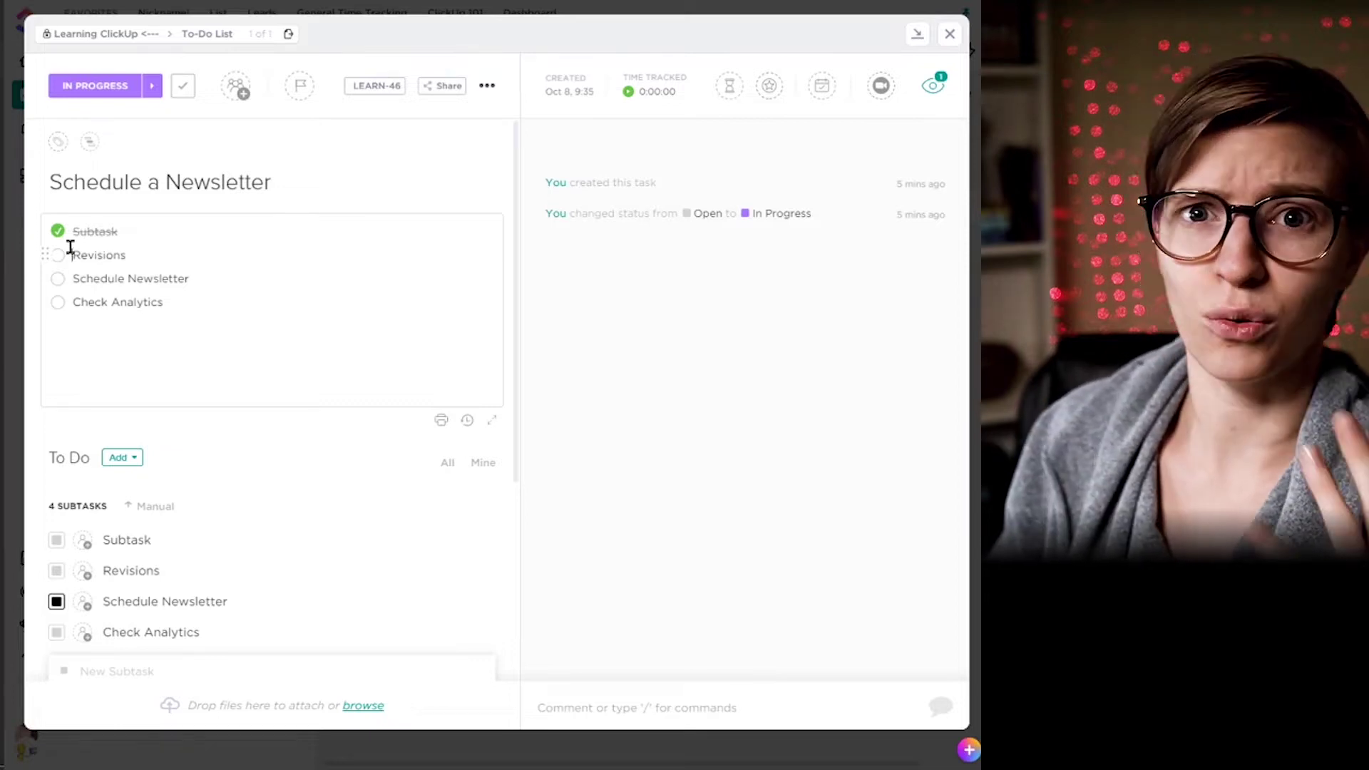
left_click(127, 263)
type("- Layla")
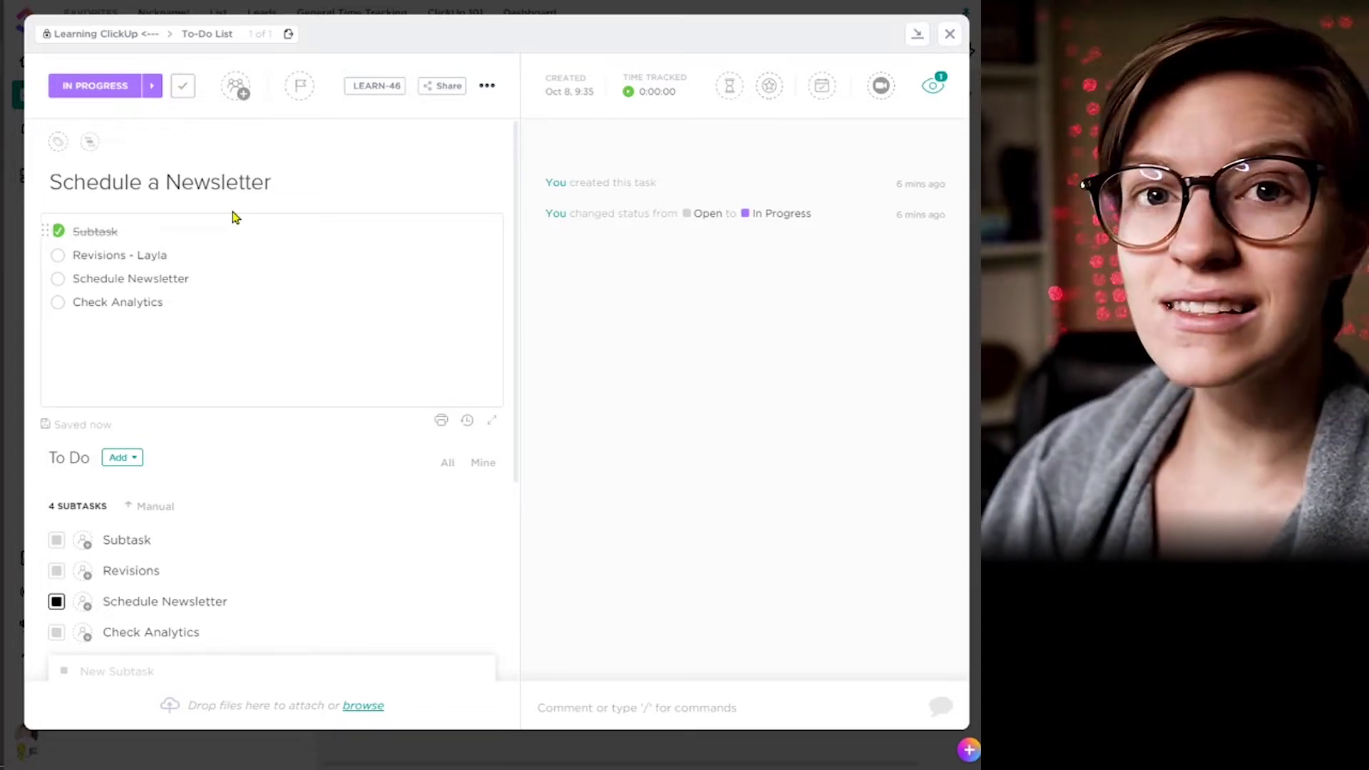
scroll(235, 216, "down", 4)
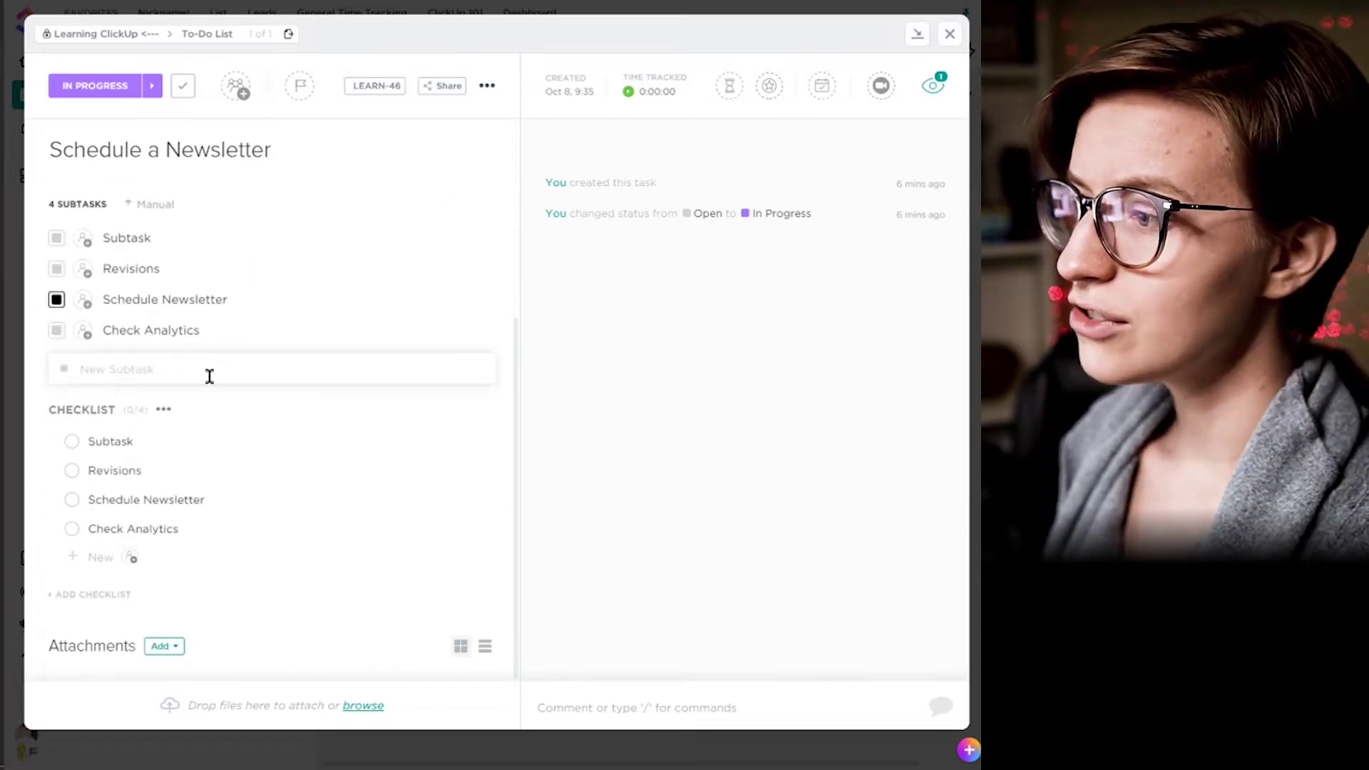
scroll(171, 592, "up", 4)
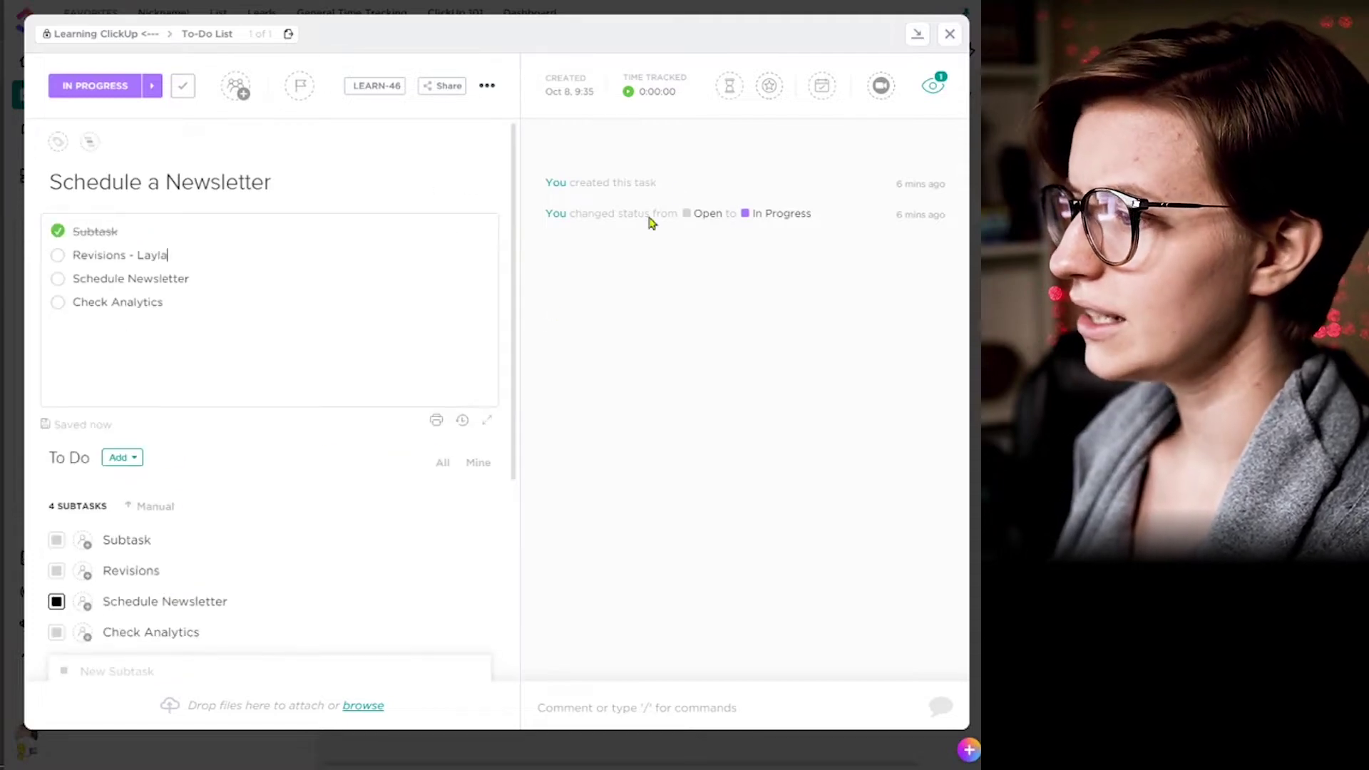
Add a Progress (Auto) column named 'Pro' and expand Schedule a Newsletter's four subtasks.
left_click(950, 35)
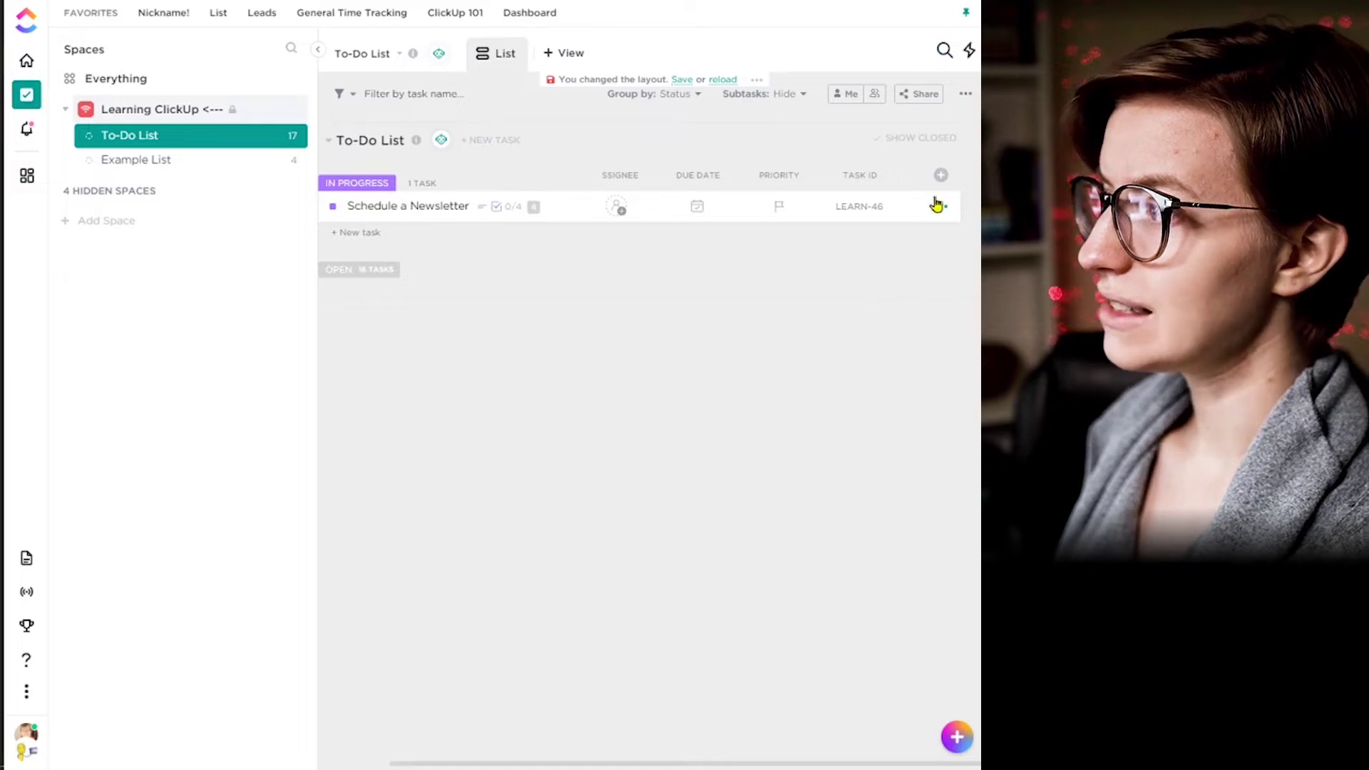
left_click(941, 174)
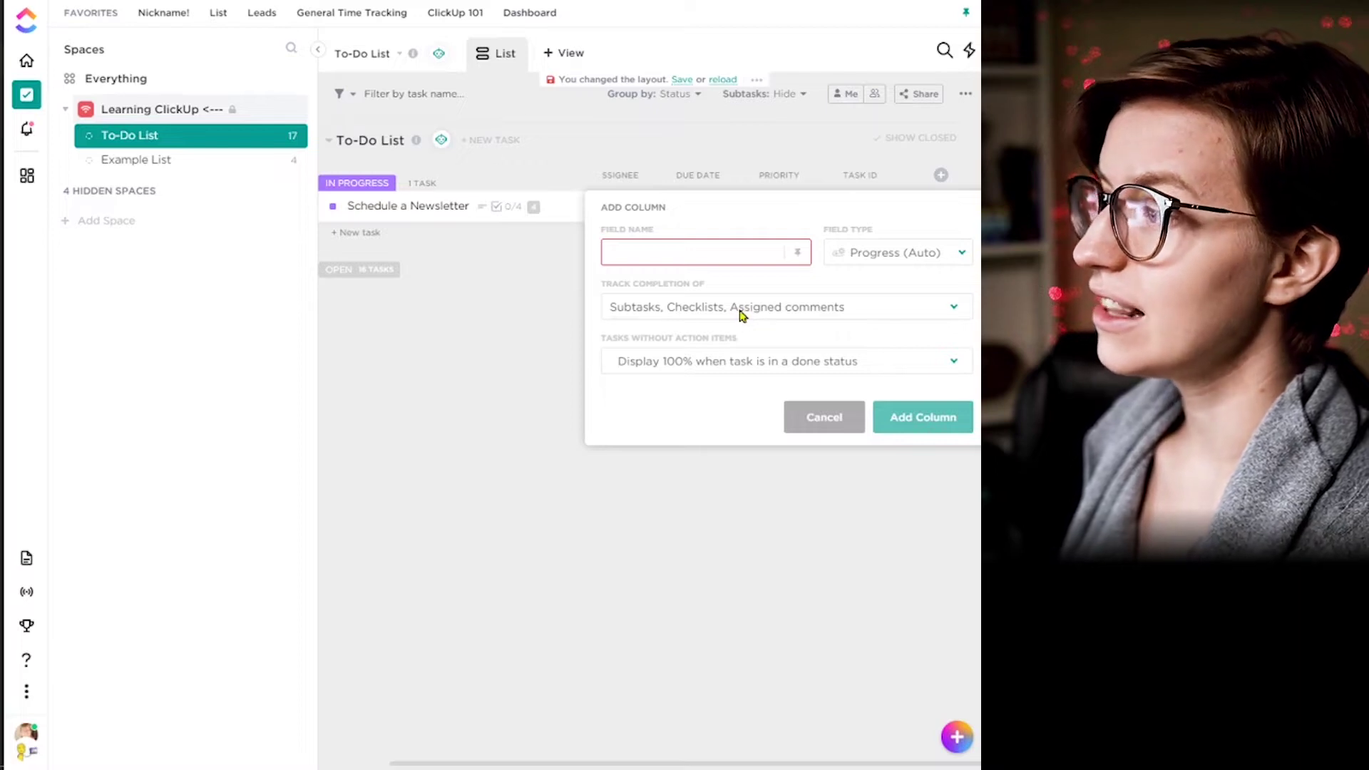
left_click(742, 314)
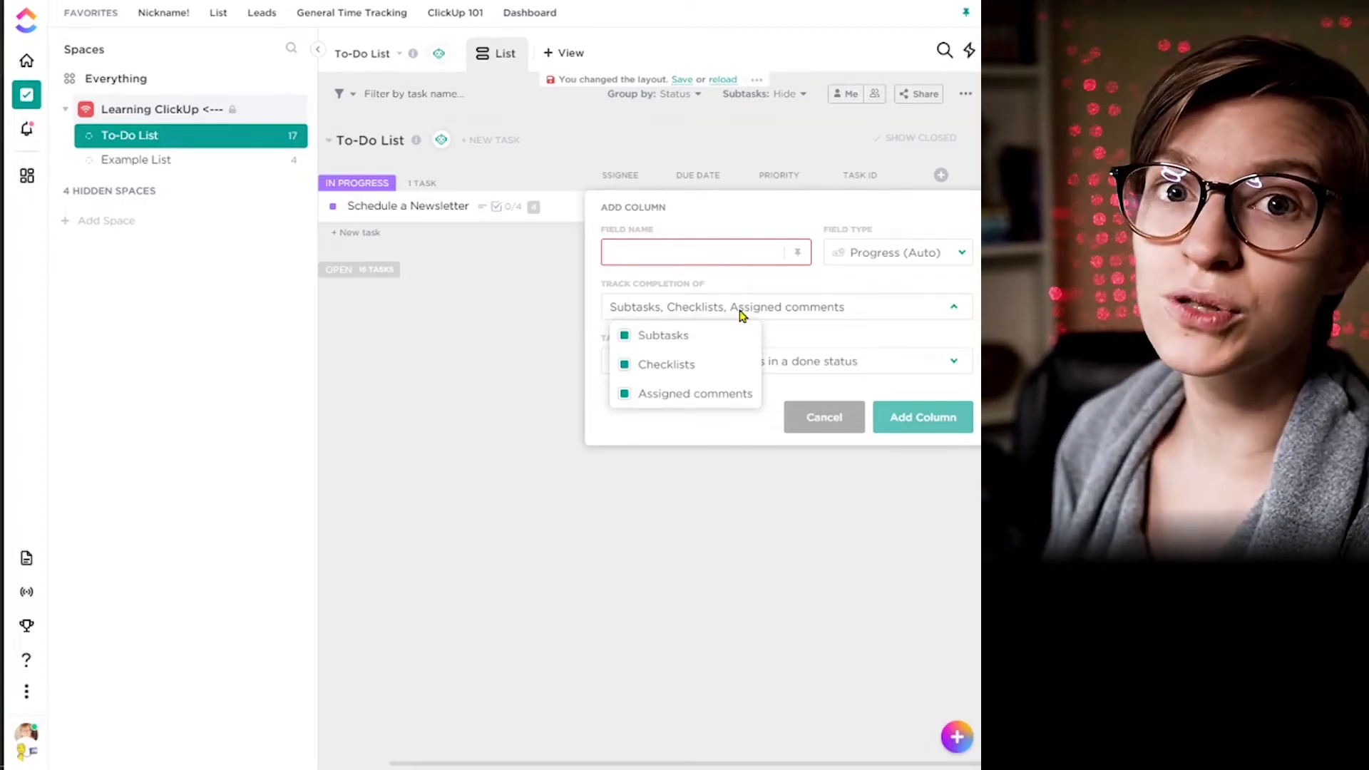
left_click(717, 258)
type("Pro")
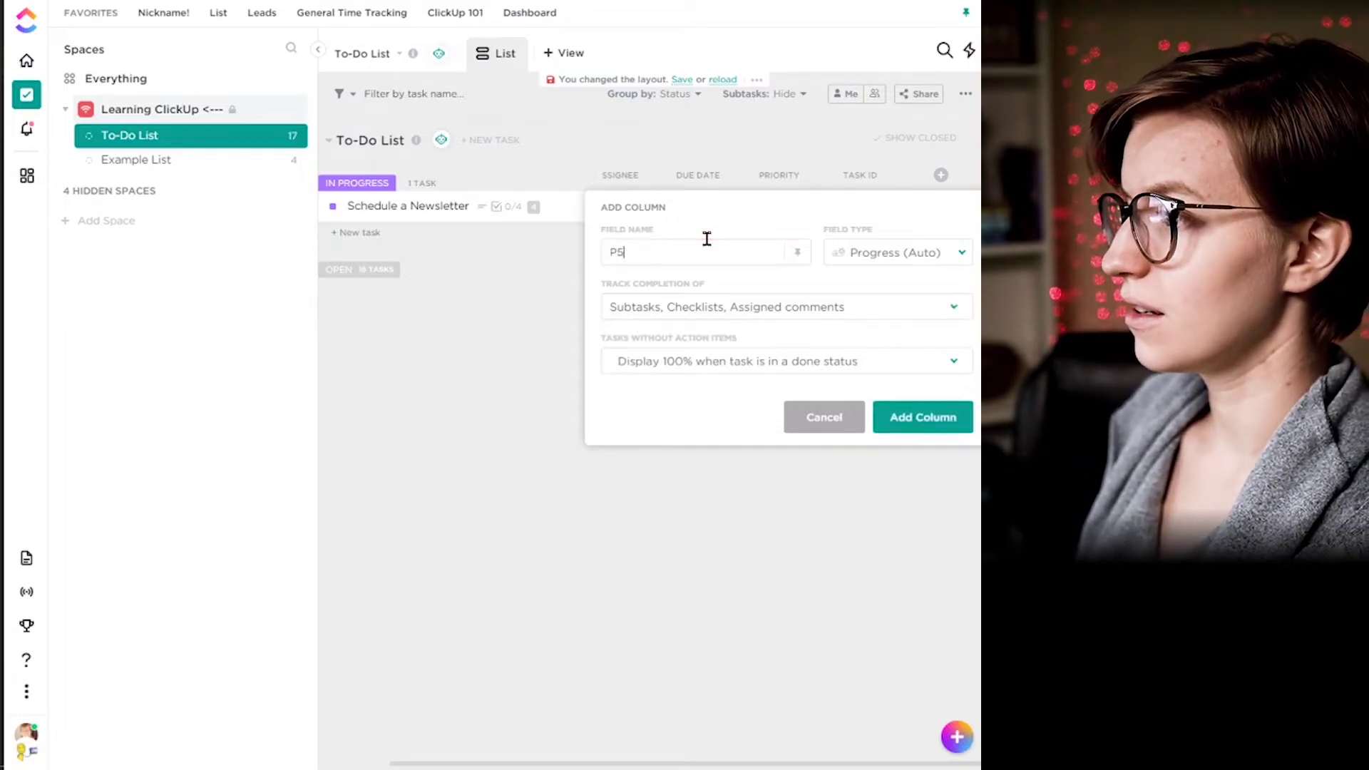
key("Return")
left_click(547, 207)
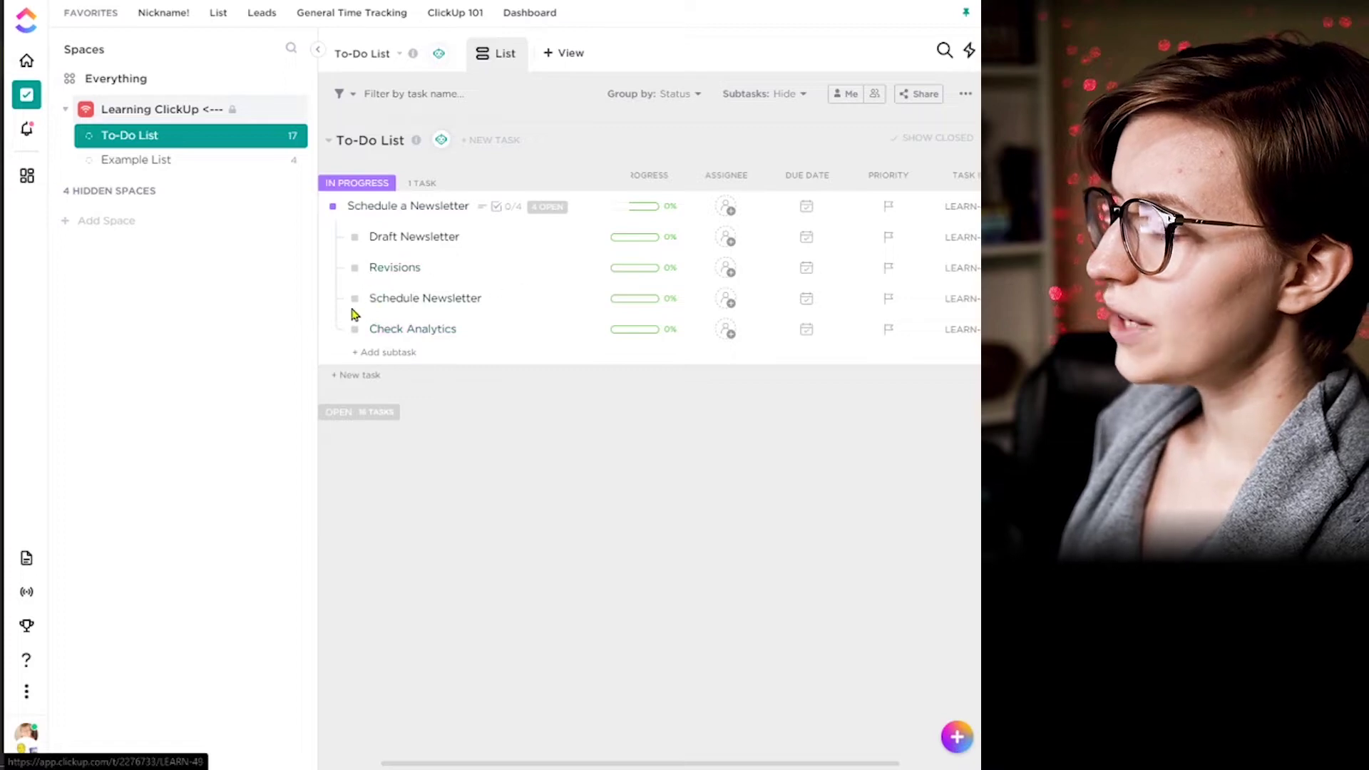
In Schedule a Newsletter, reveal the completed checklist items and untick Subtask, leaving 0/4 done.
left_click(385, 206)
scroll(185, 386, "down", 5)
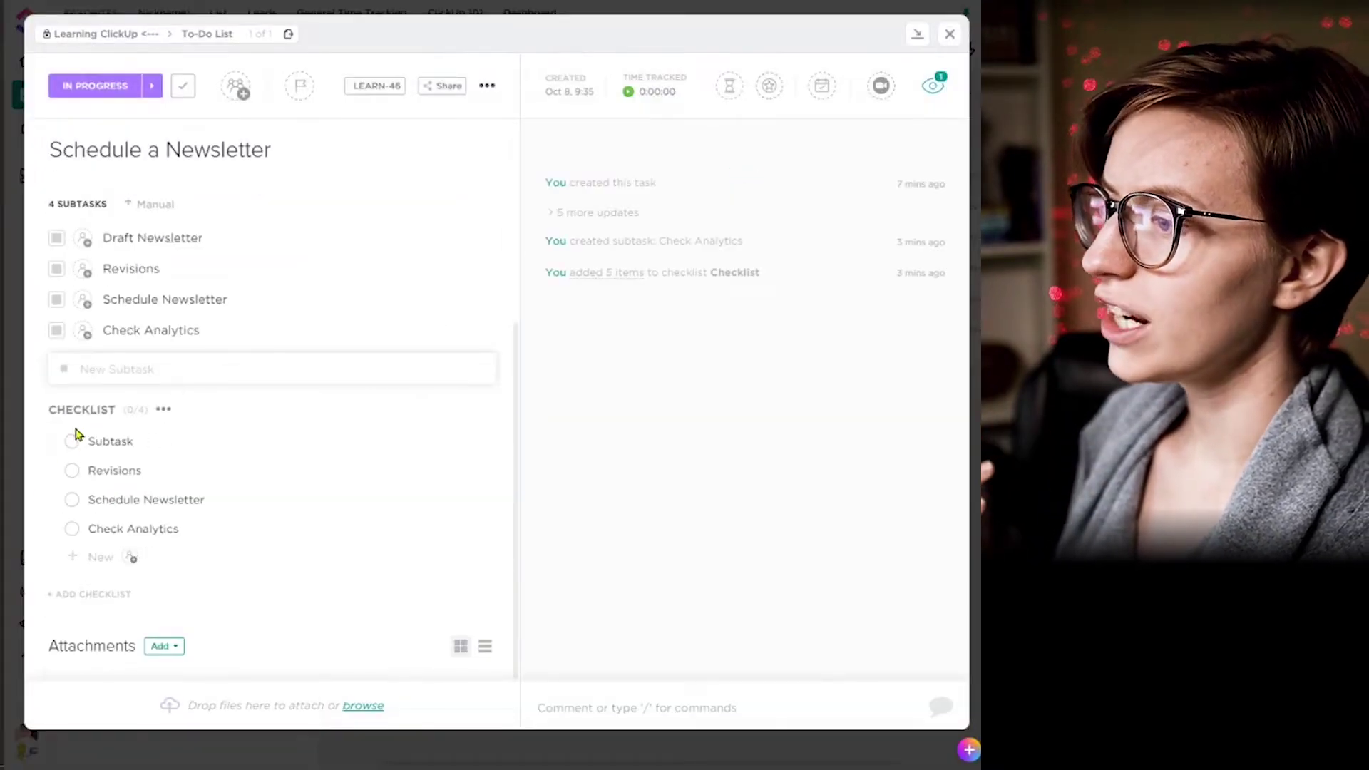
left_click_drag(73, 452, 150, 490)
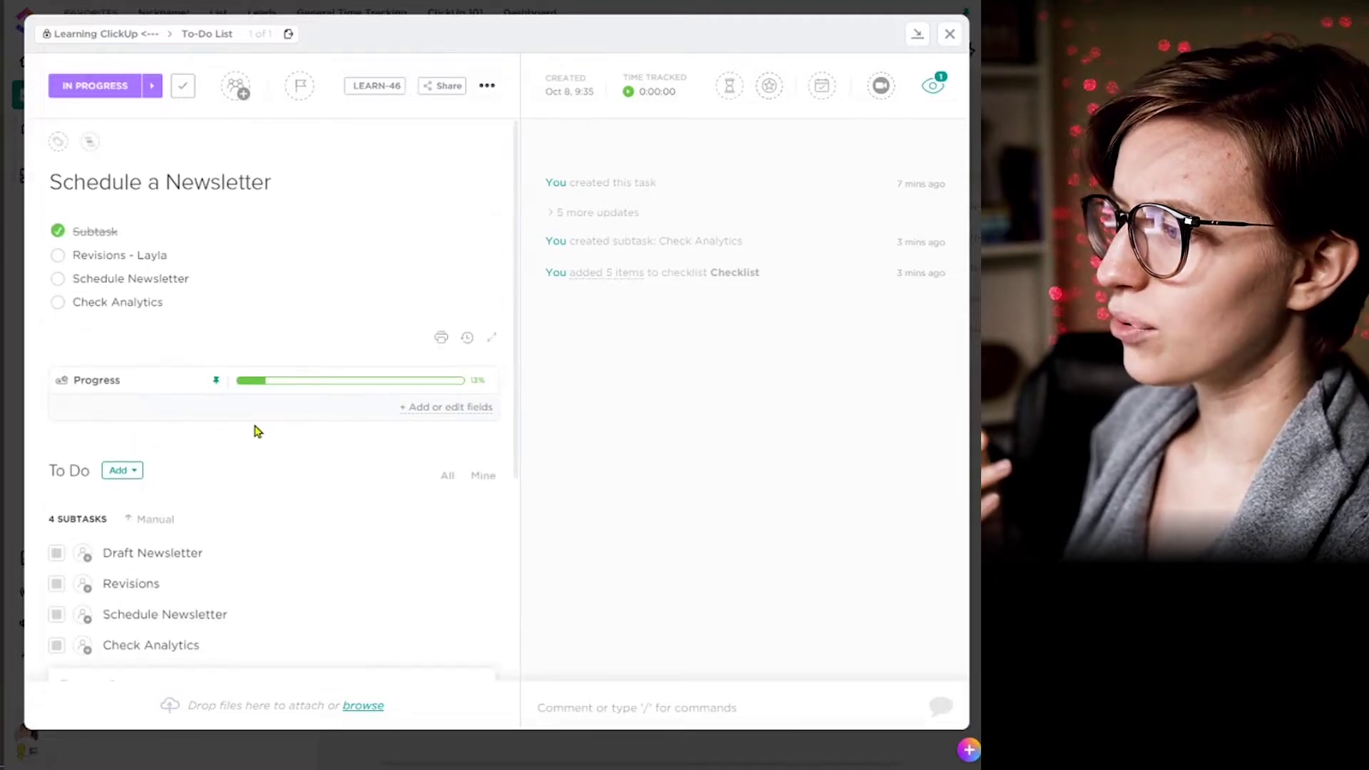
scroll(251, 428, "down", 4)
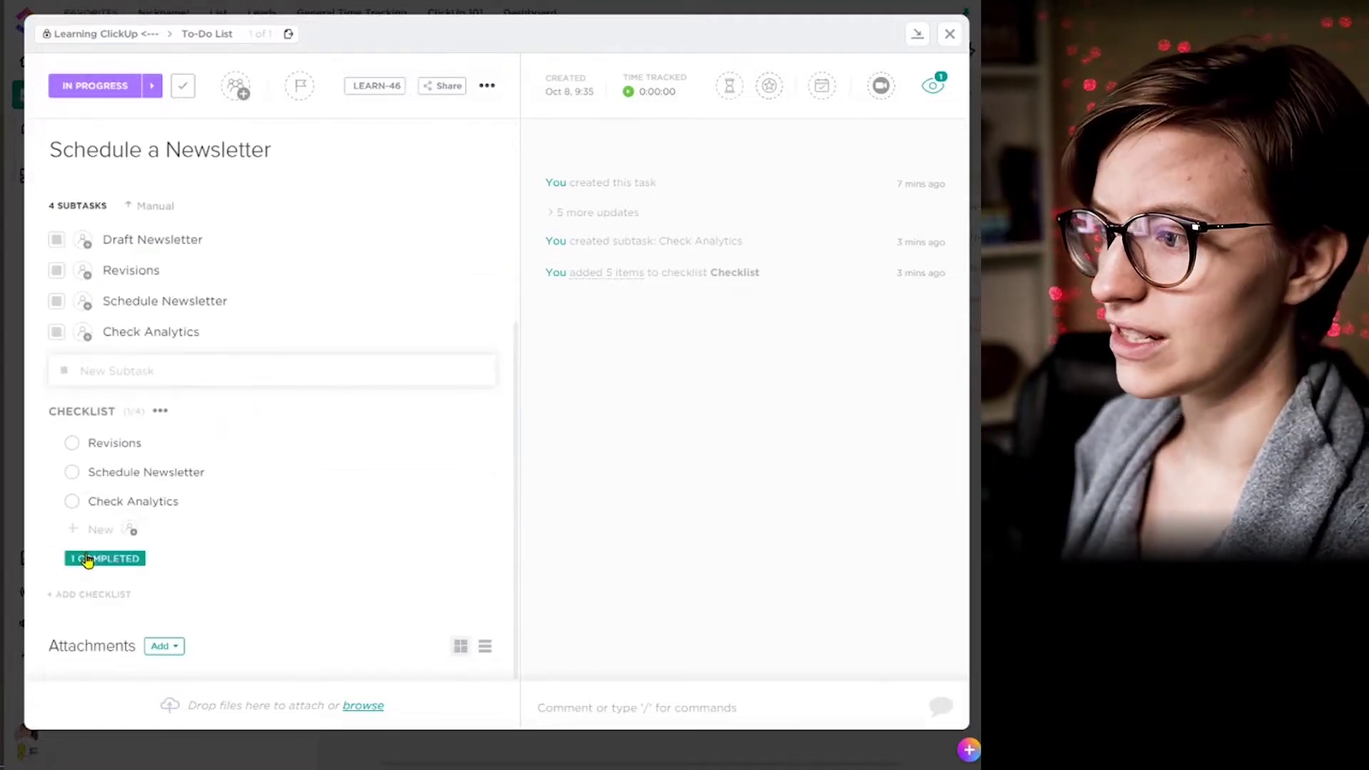
left_click(85, 559)
left_click(71, 442)
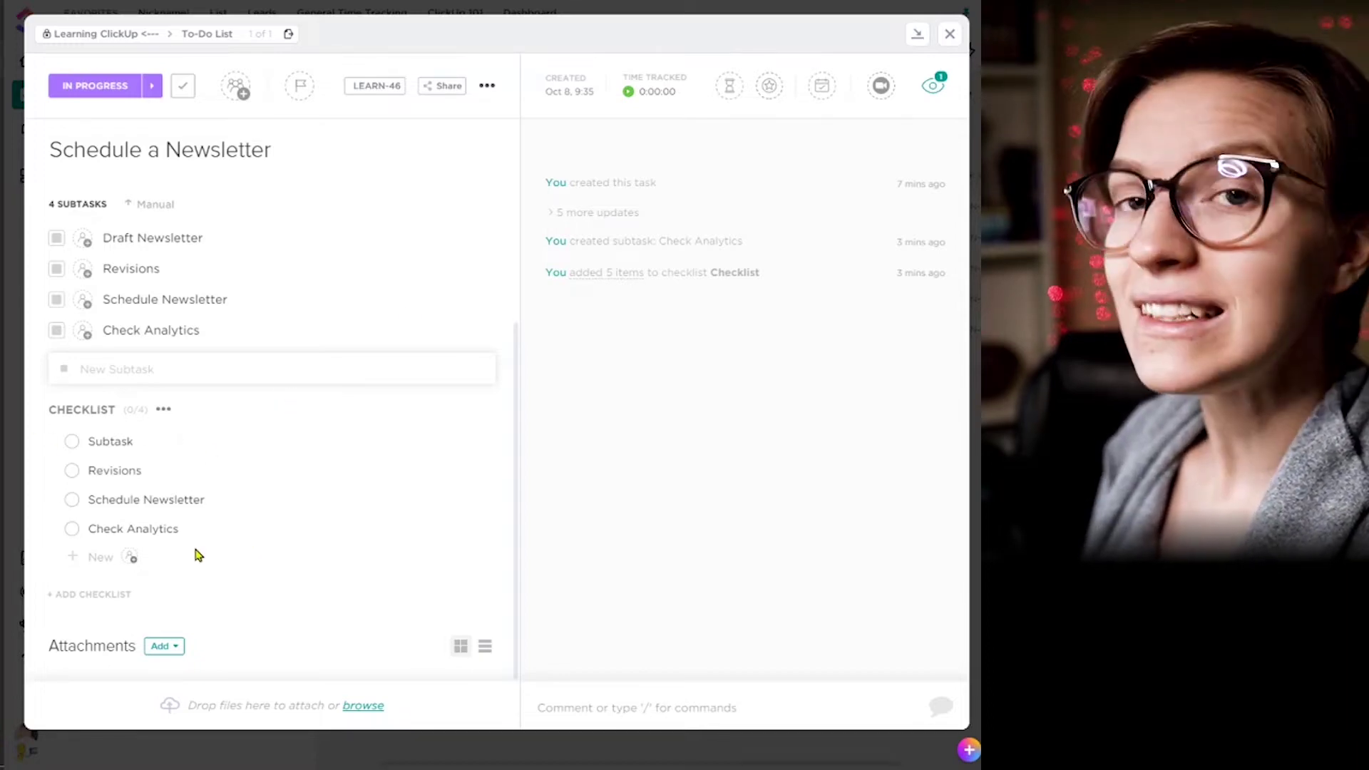
Assign Revisions and Check Analytics to yourself and Schedule Newsletter to another teammate.
left_click(161, 471)
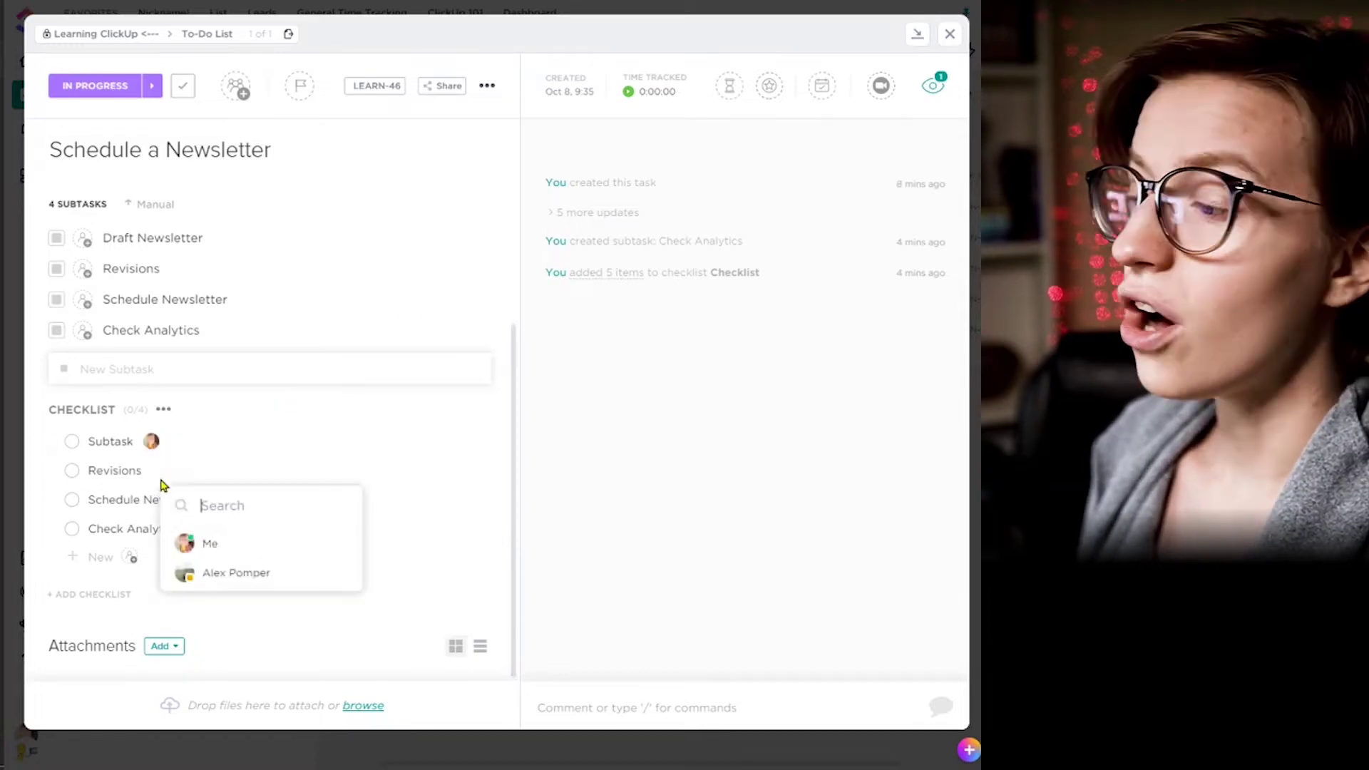
left_click(206, 544)
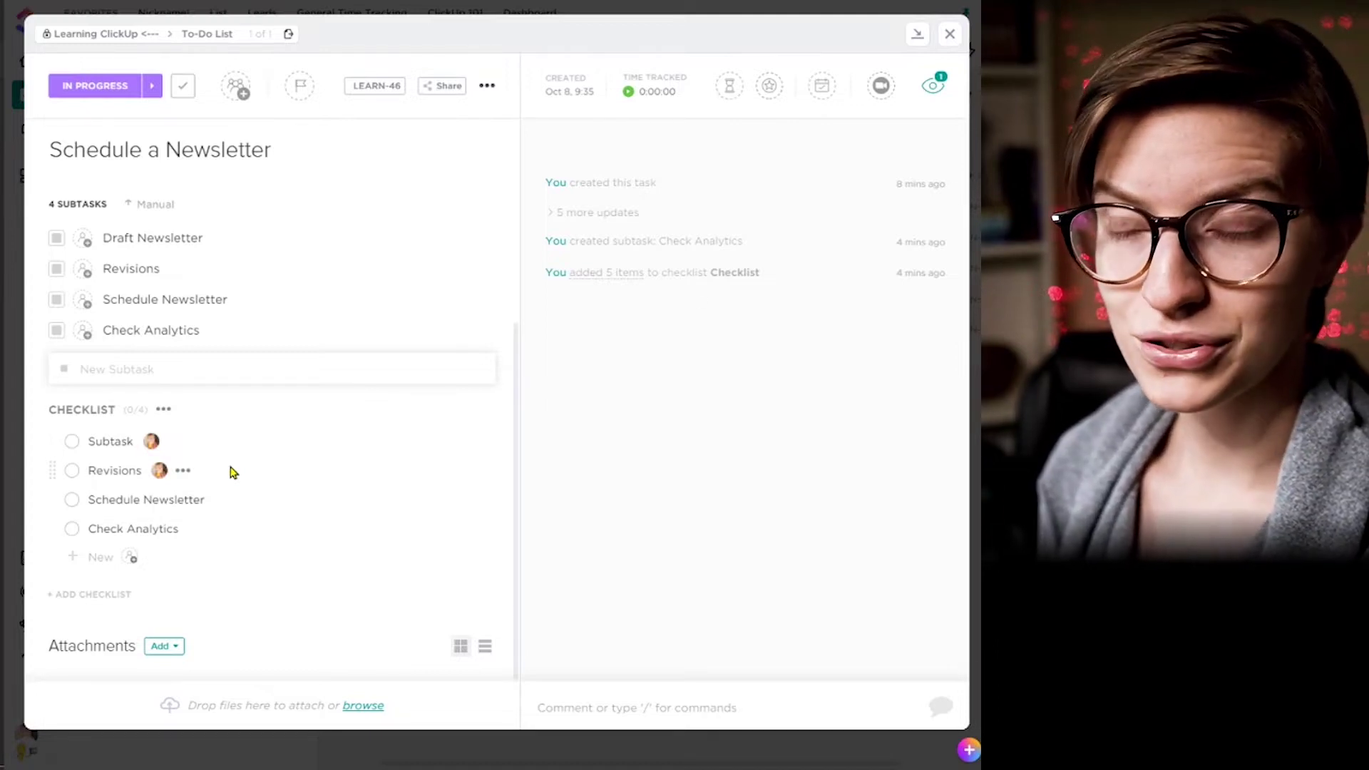
left_click(220, 502)
left_click(129, 547)
left_click(198, 531)
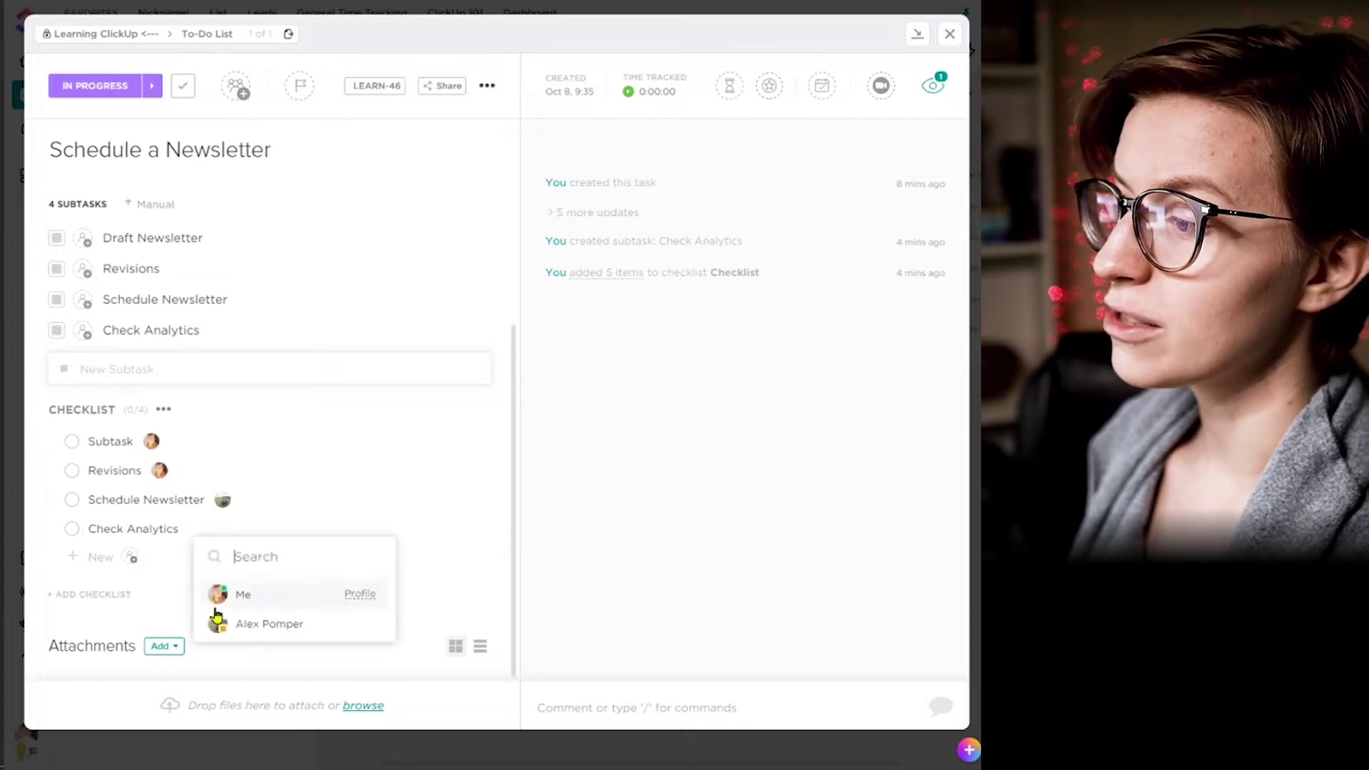
left_click(180, 562)
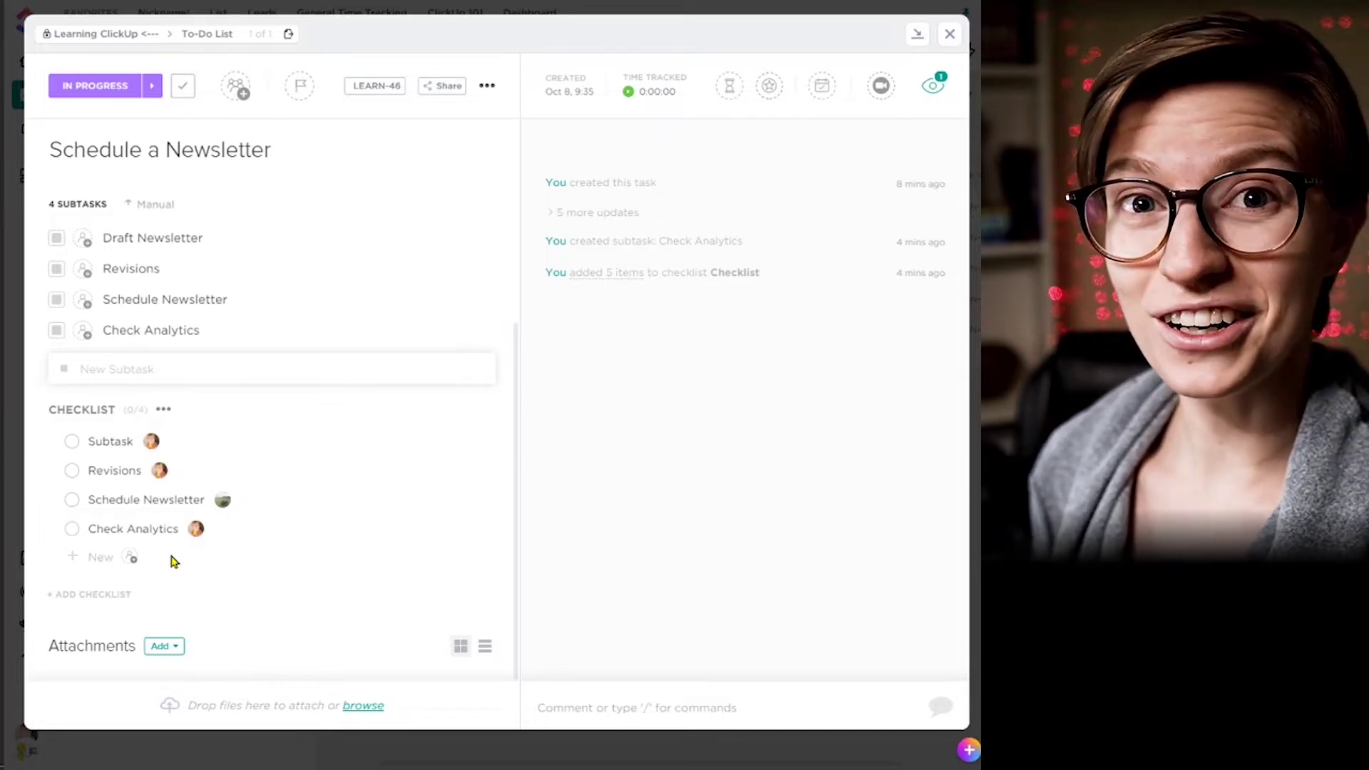
Open the options menu of the task's checklist.
scroll(269, 373, "up", 5)
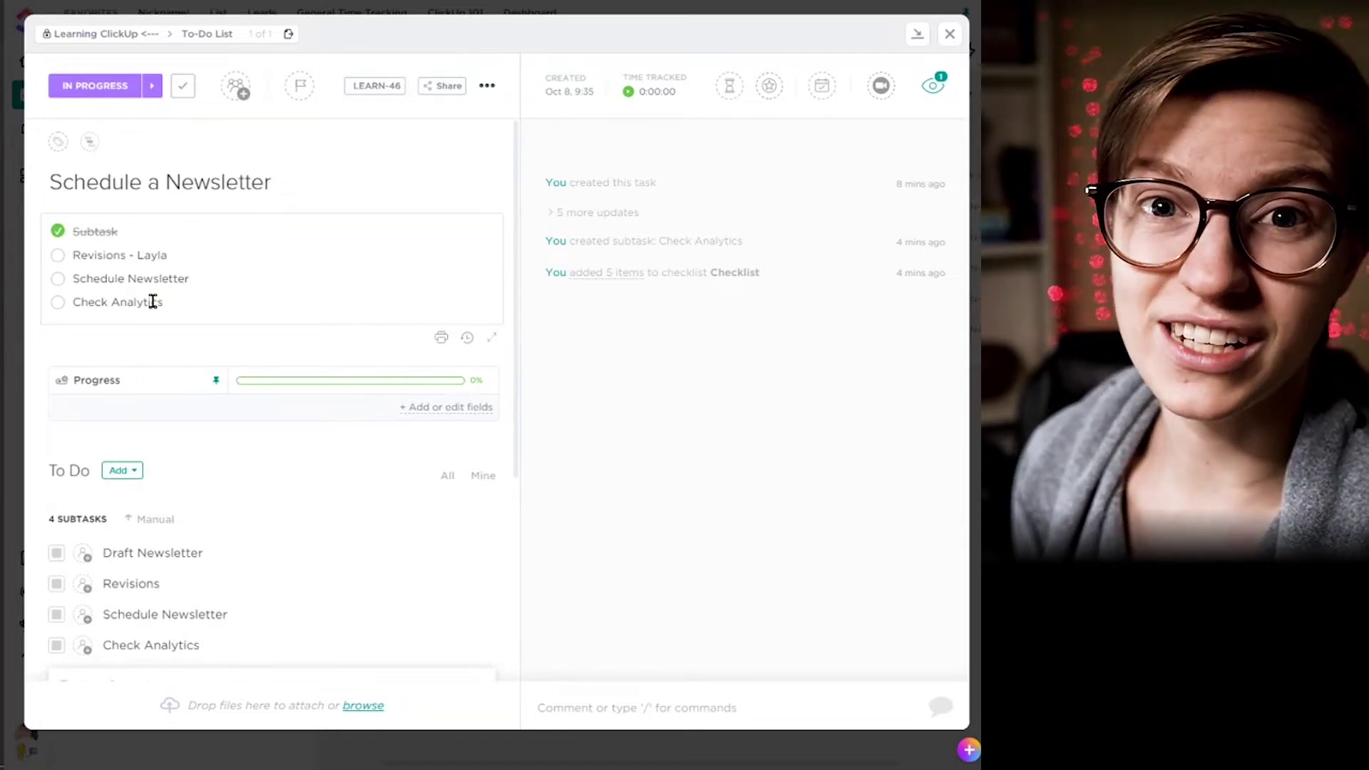
scroll(162, 296, "down", 4)
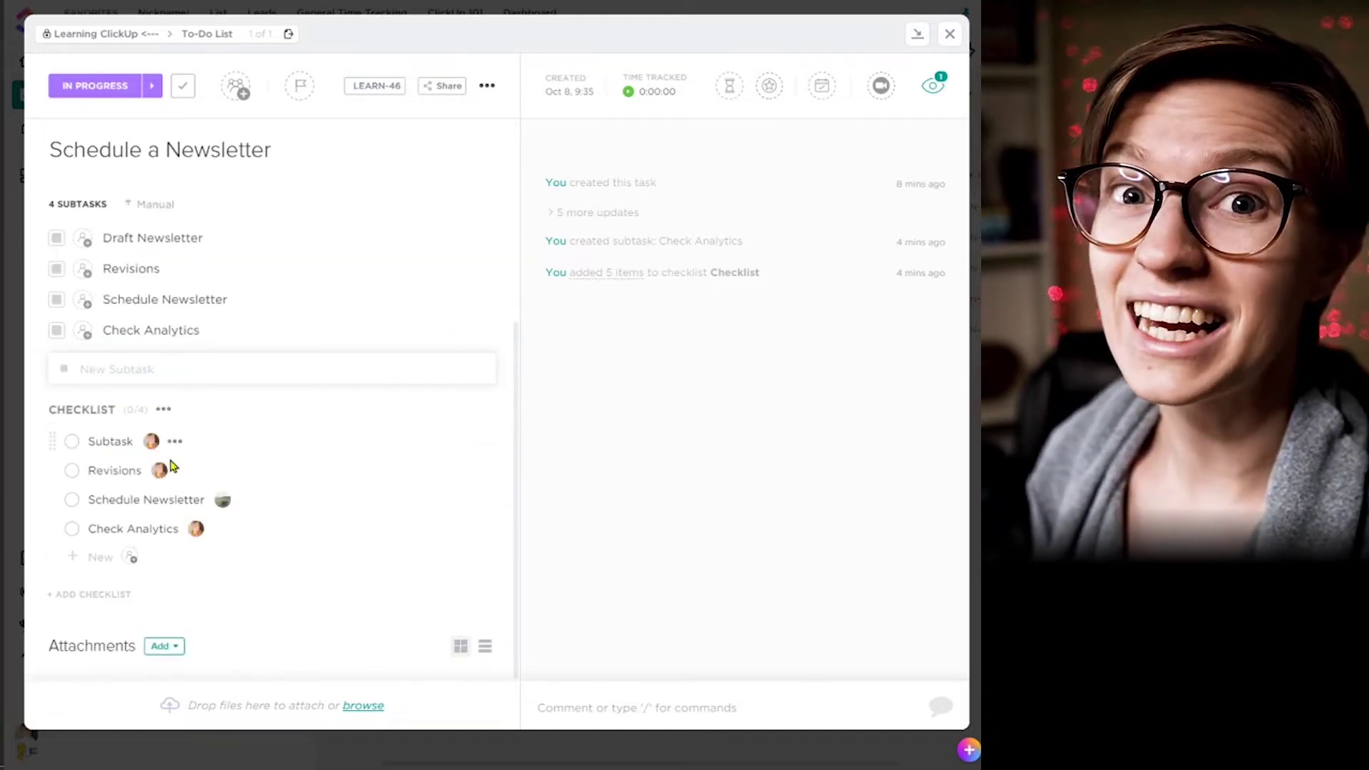
left_click(163, 409)
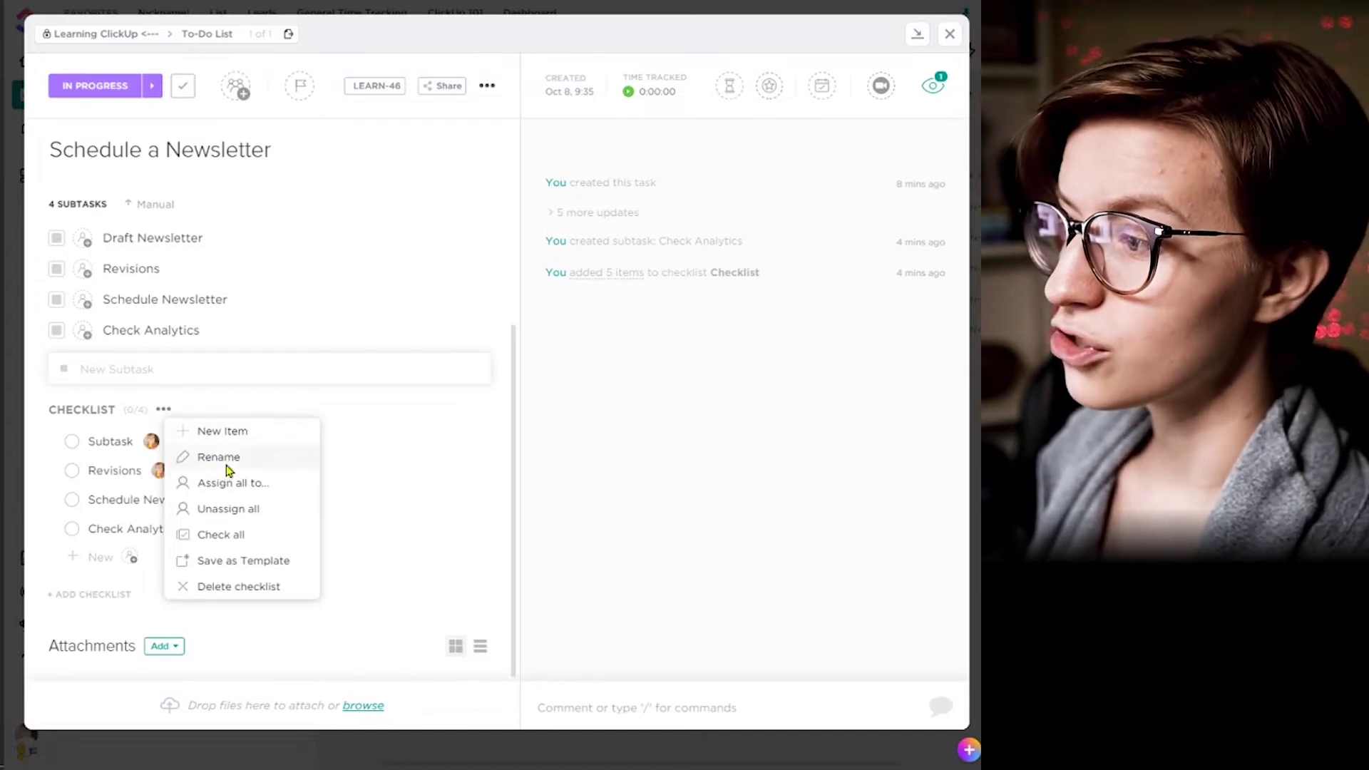
Replace the checklist's title with 'NEWSLETTER PROCESS'.
key("Escape")
key("ctrl+a")
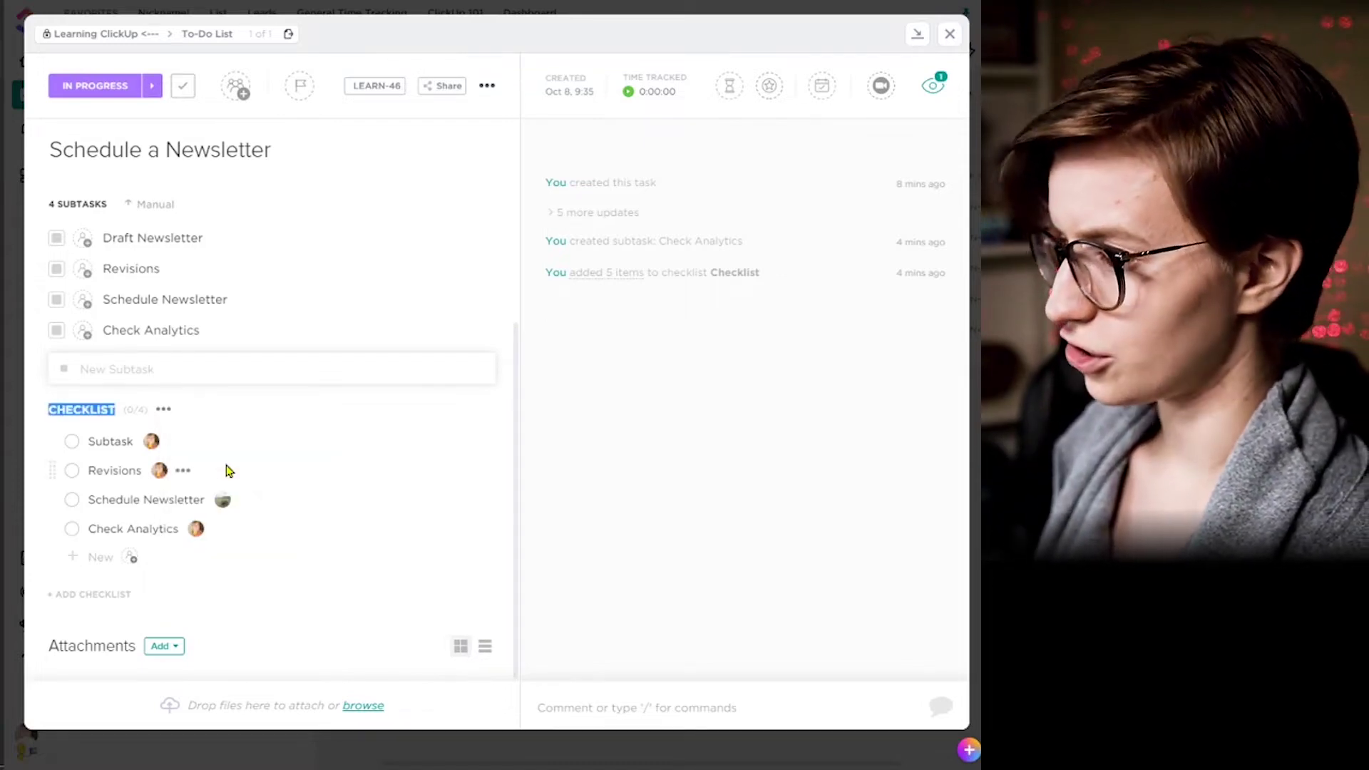
type("NEWS LETTER P")
key("BackSpace")
key("BackSpace")
key("BackSpace")
key("BackSpace")
key("BackSpace")
key("BackSpace")
key("BackSpace")
key("BackSpace")
key("BackSpace")
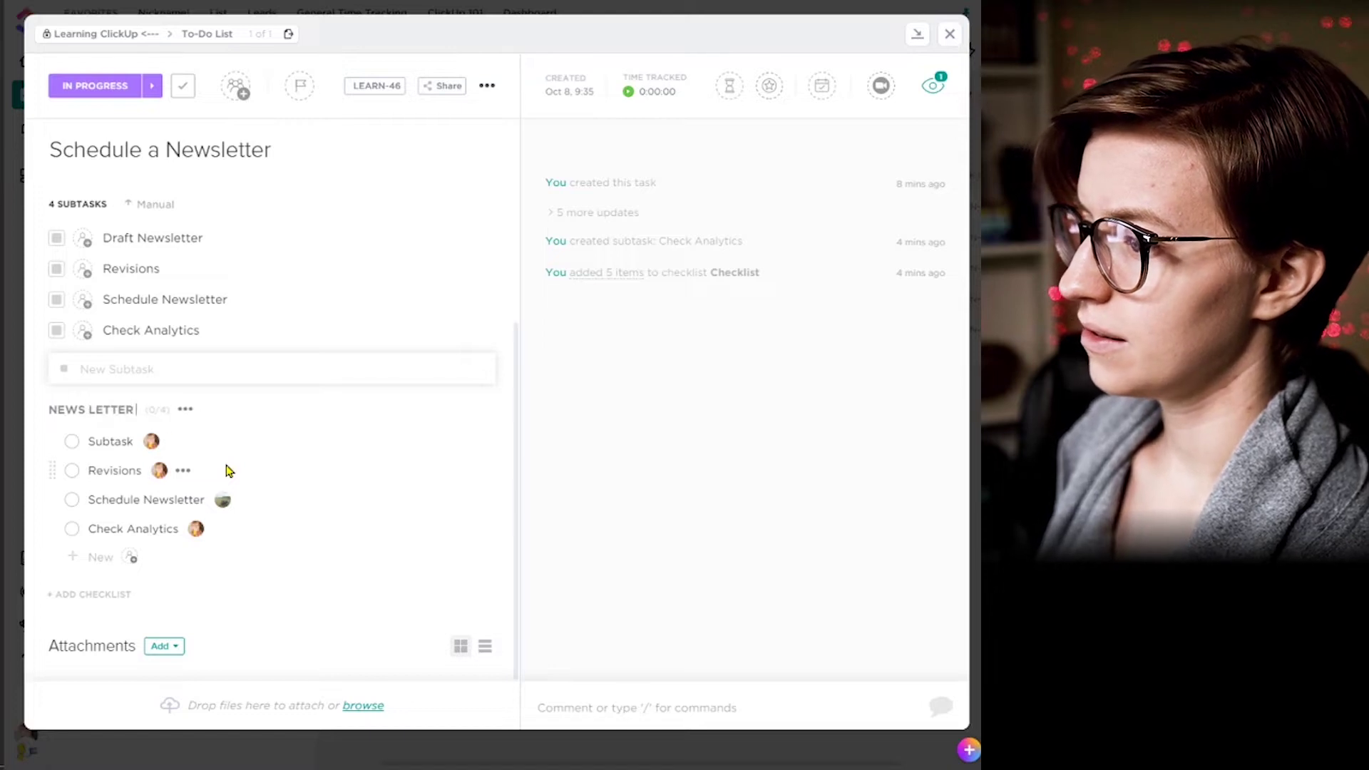
type("LETTER PROCESS")
key("Return")
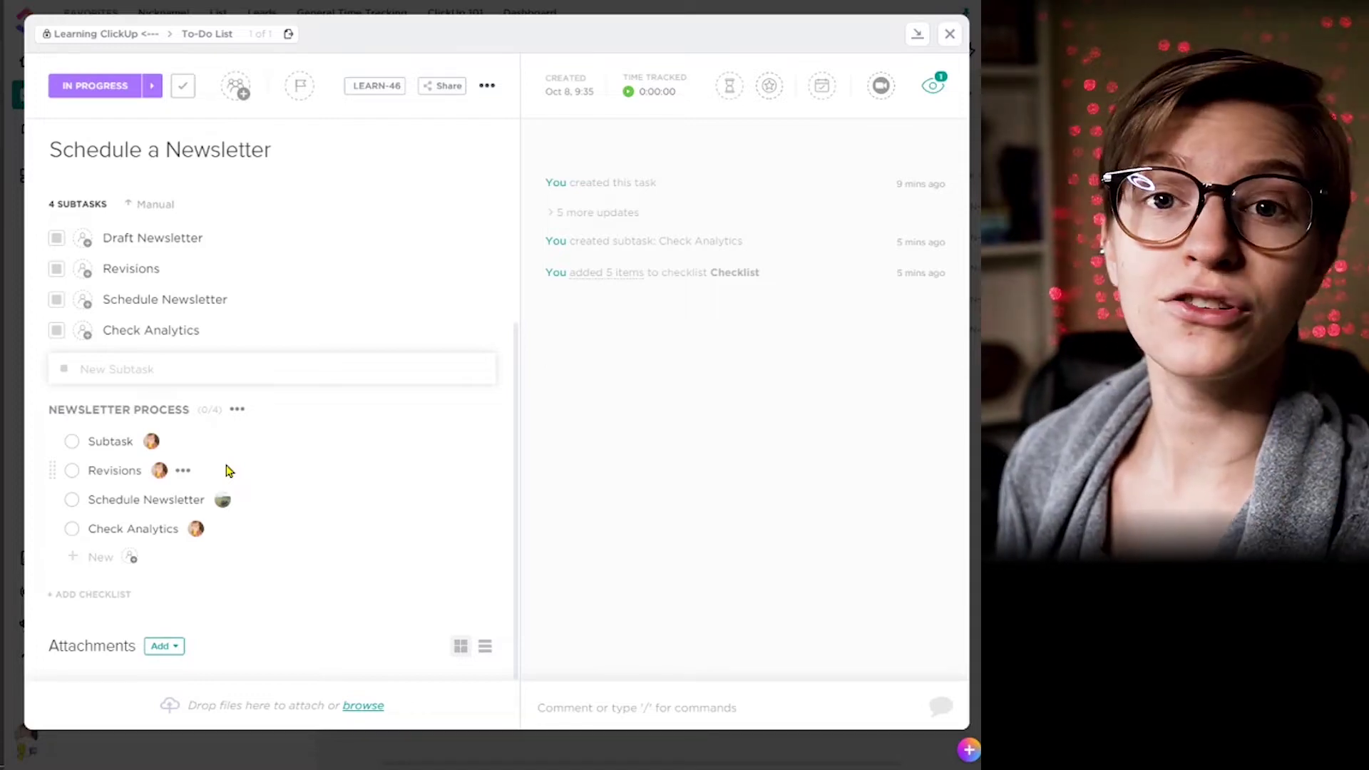
Add a second, empty checklist called 'Check Analytics Process' to the task's To Do section.
scroll(228, 471, "up", 5)
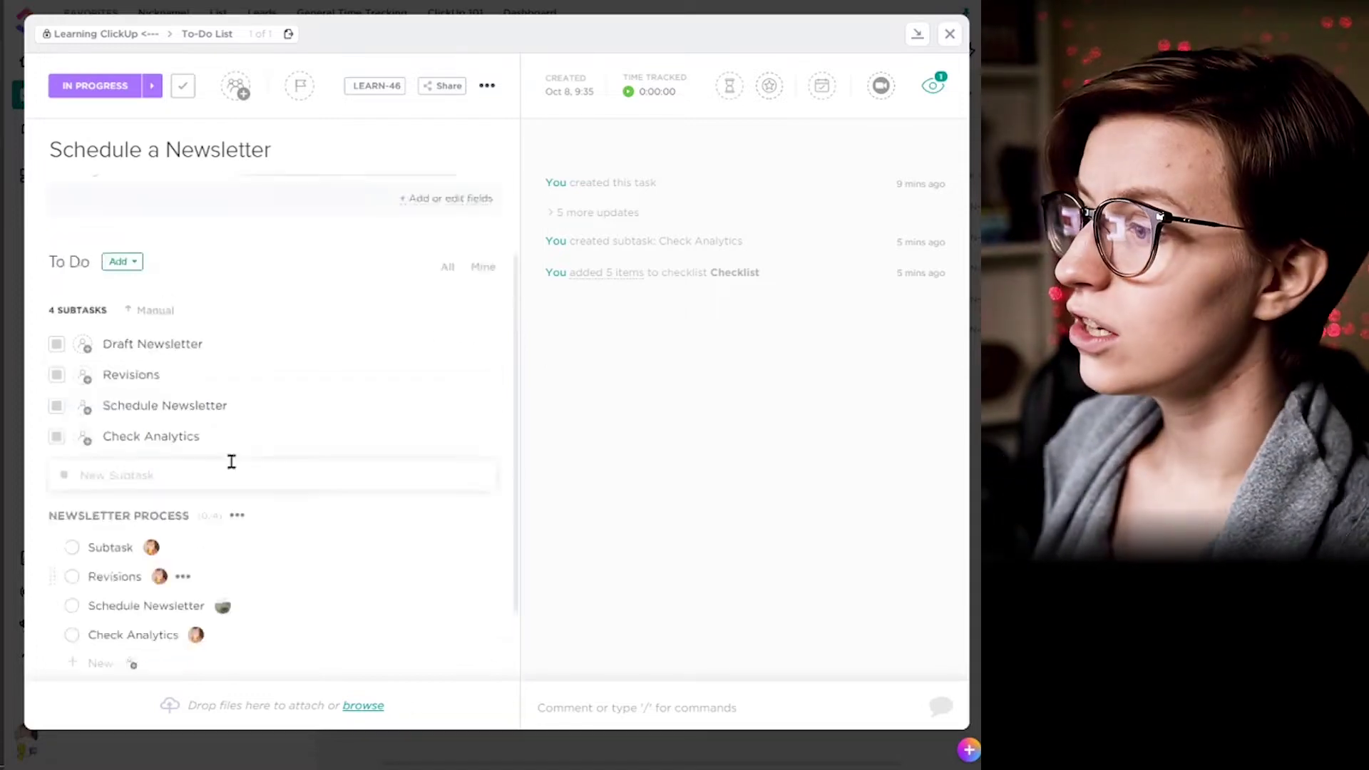
left_click(122, 471)
left_click(172, 536)
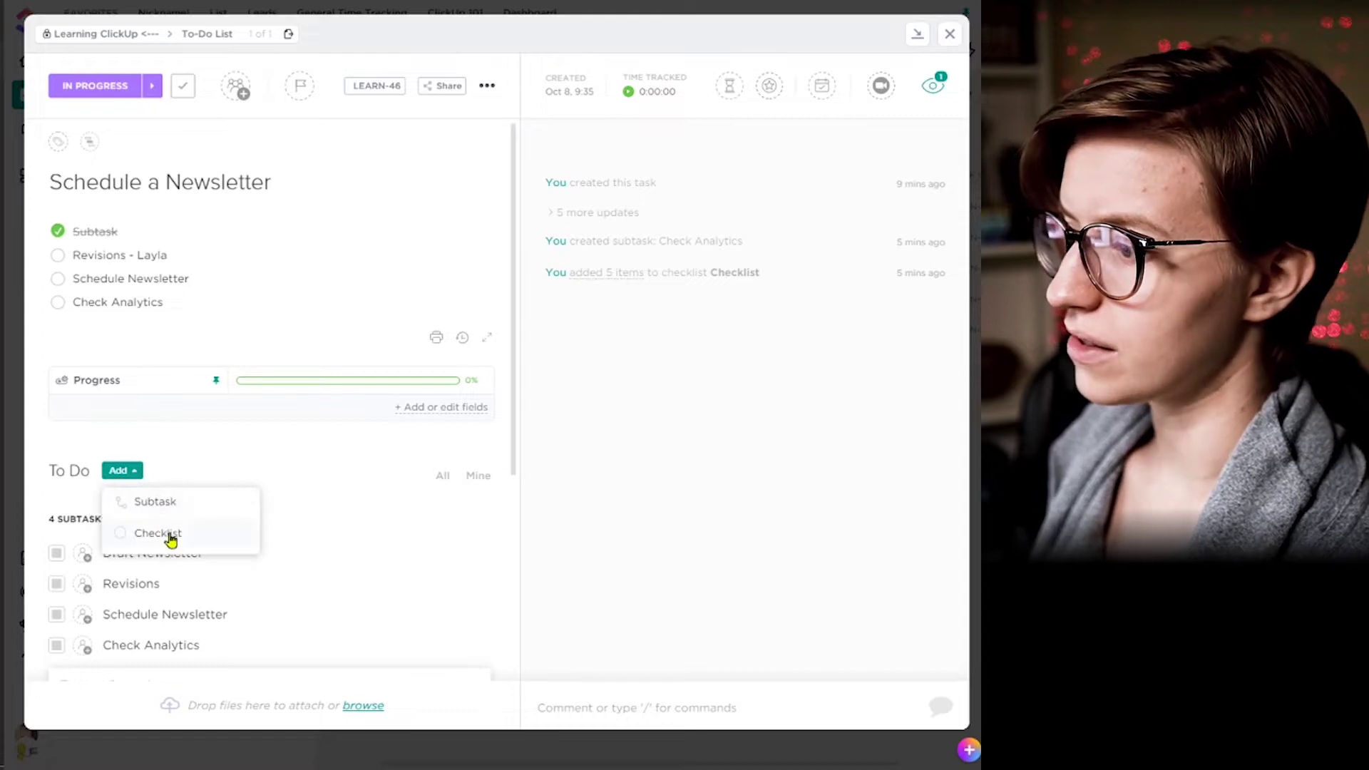
type("c")
key("BackSpace")
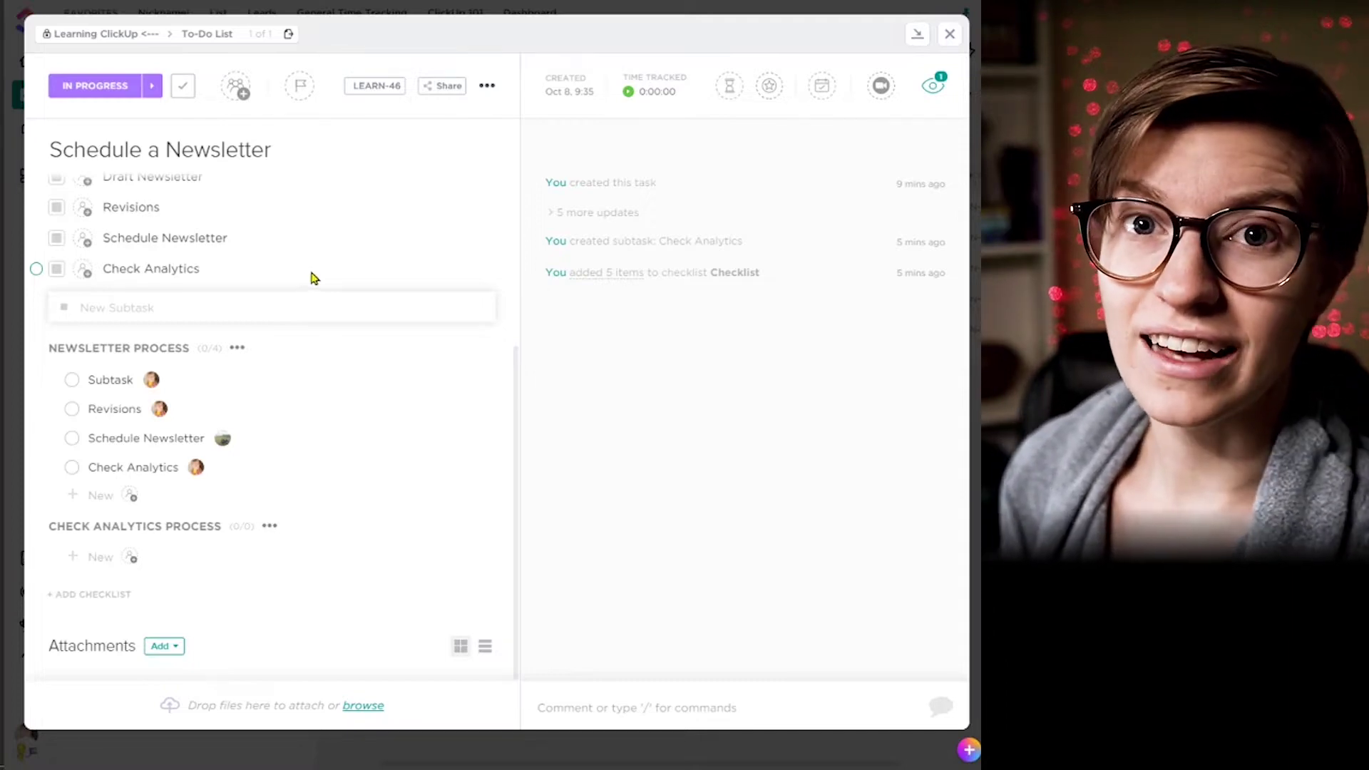
Tick Check Analytics, nest Schedule Newsletter under Revisions, and add a 'This is nested' item.
left_click(72, 469)
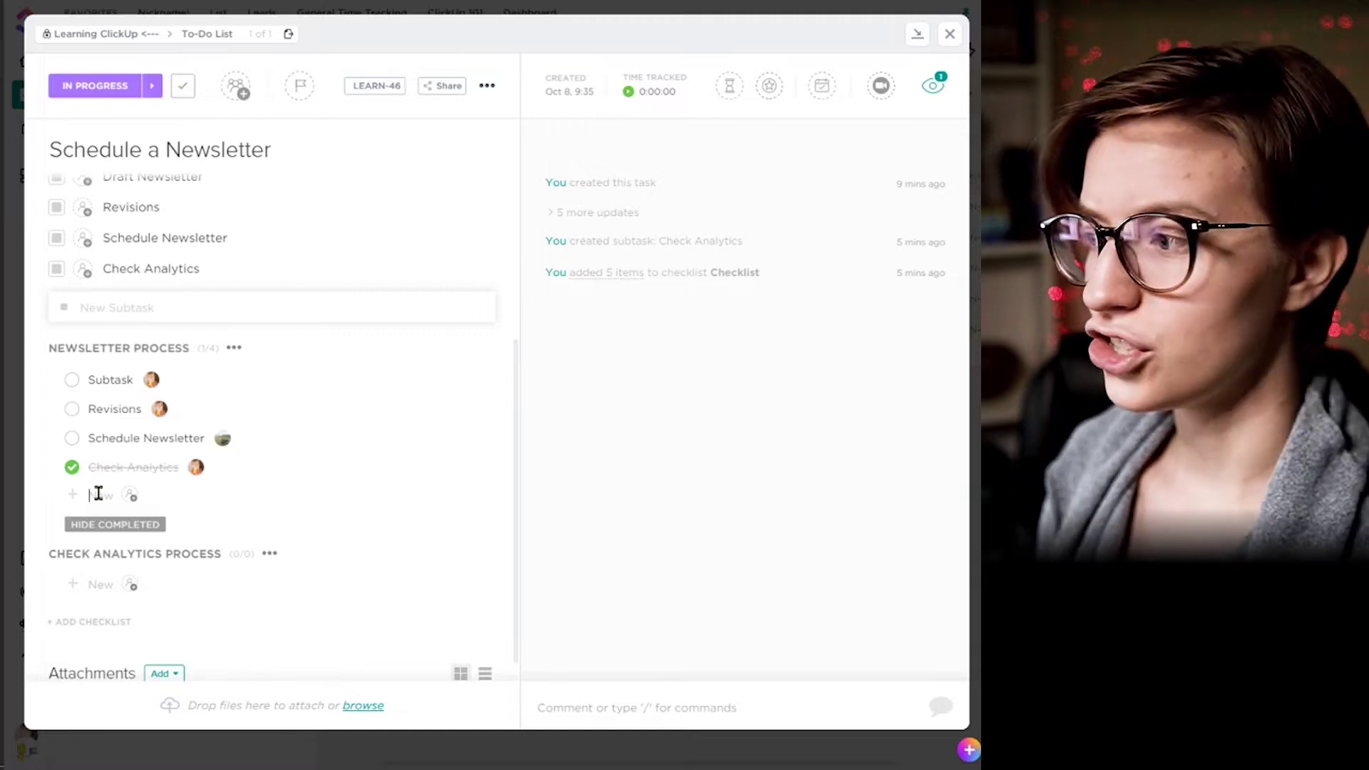
left_click_drag(91, 436, 138, 463)
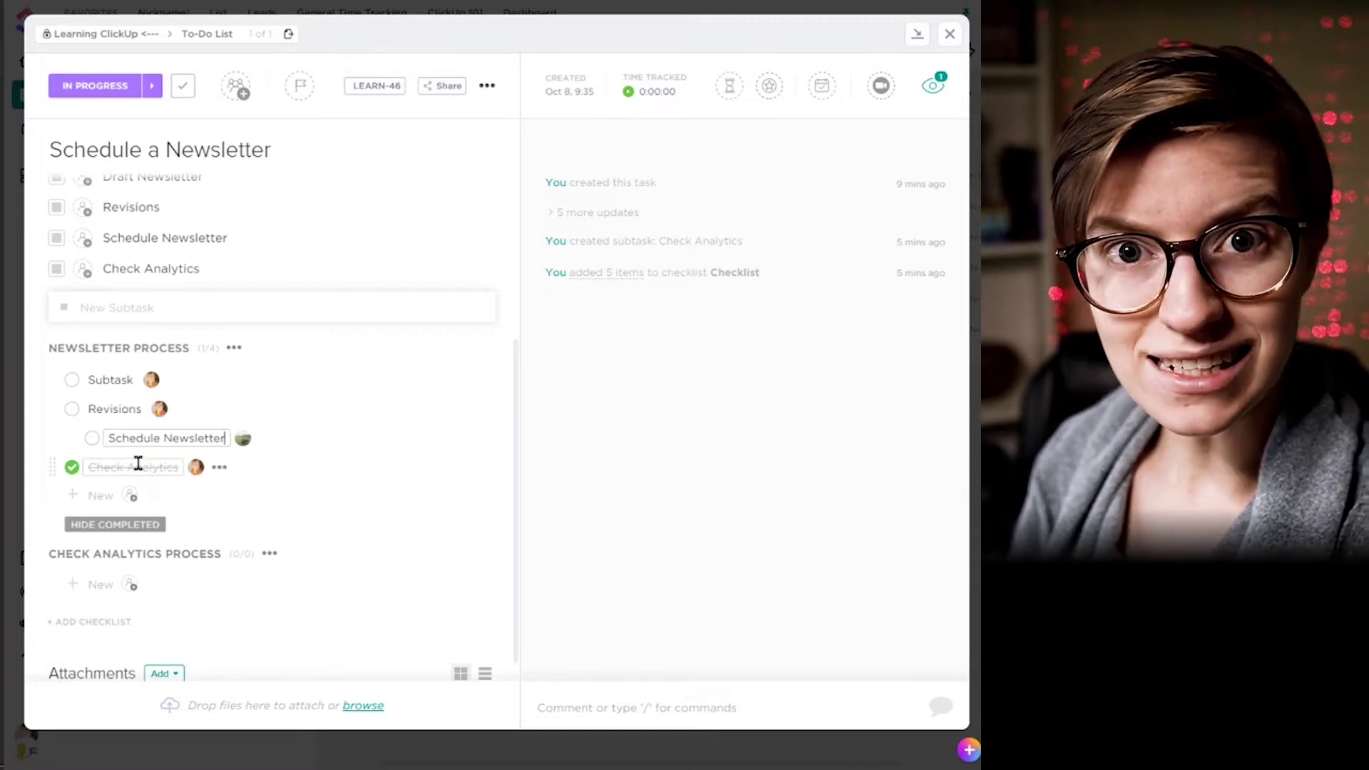
key("Return")
type("This is an")
key("BackSpace")
key("BackSpace")
type("nested")
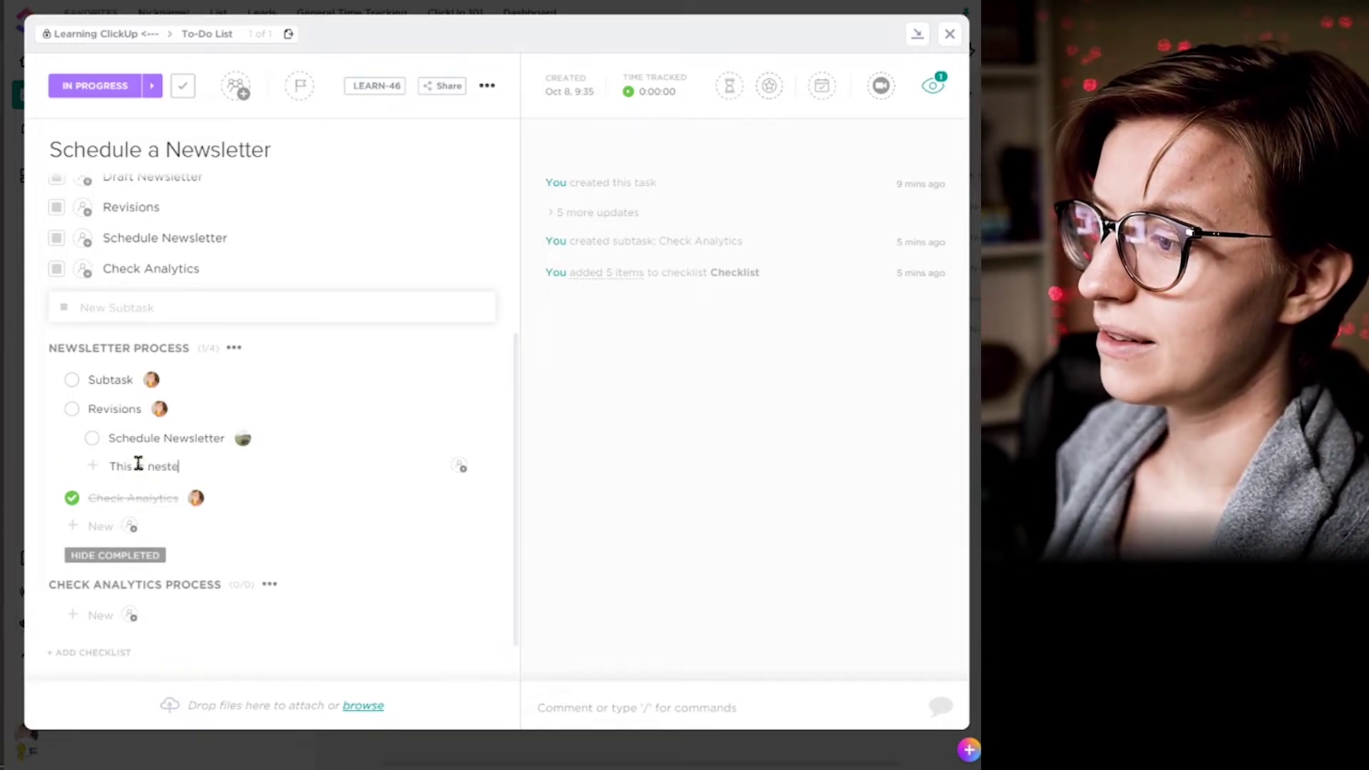
Add an 'Example' item, indent 'This is nested' under Schedule Newsletter, and tick Schedule Newsletter.
key("Return")
type("Example")
key("Return")
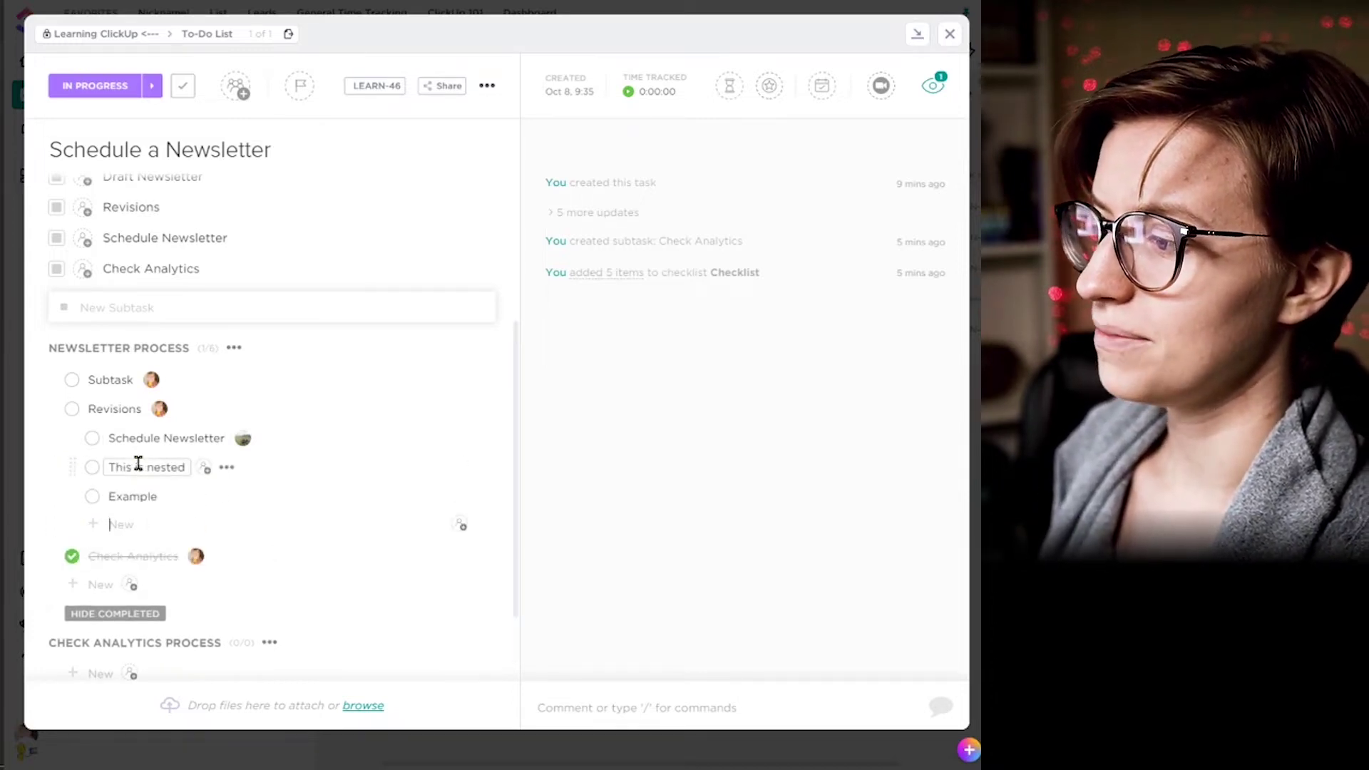
left_click(111, 466)
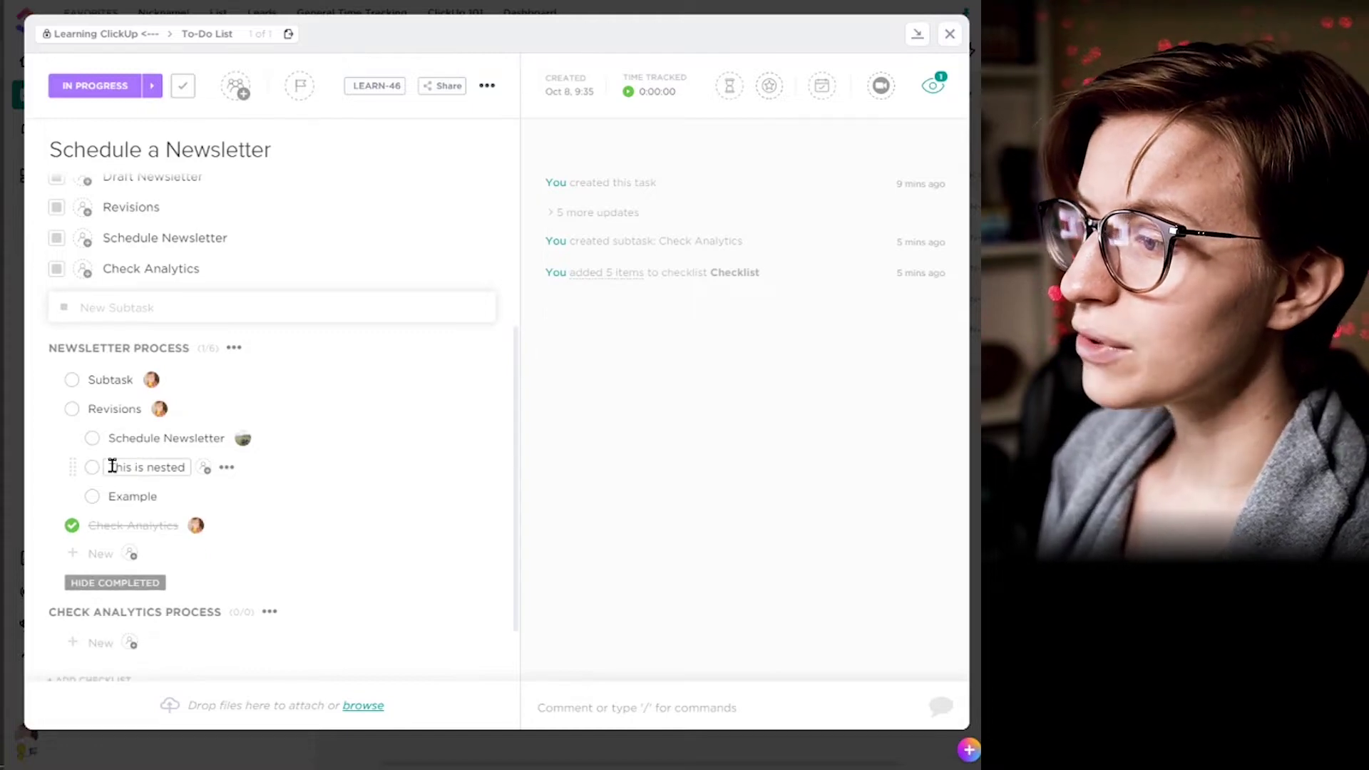
key("Tab")
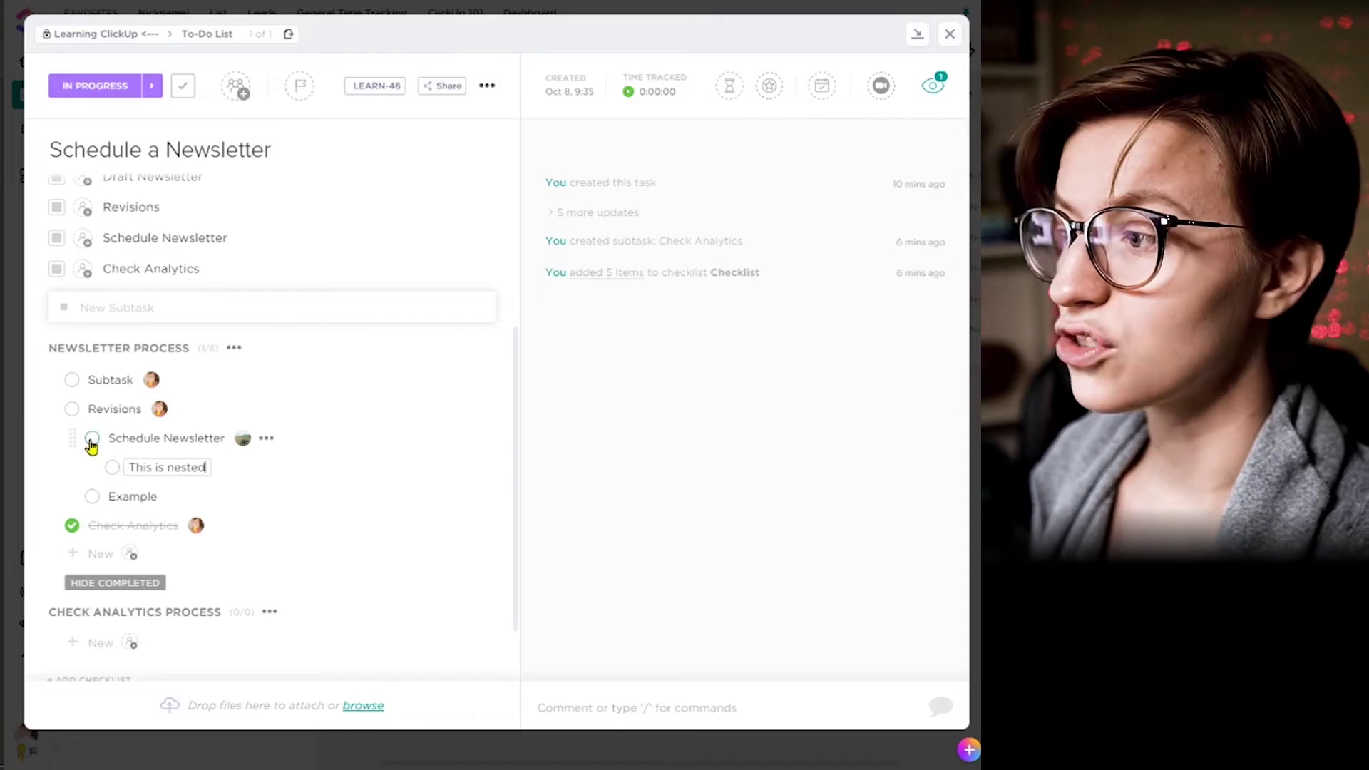
left_click(91, 439)
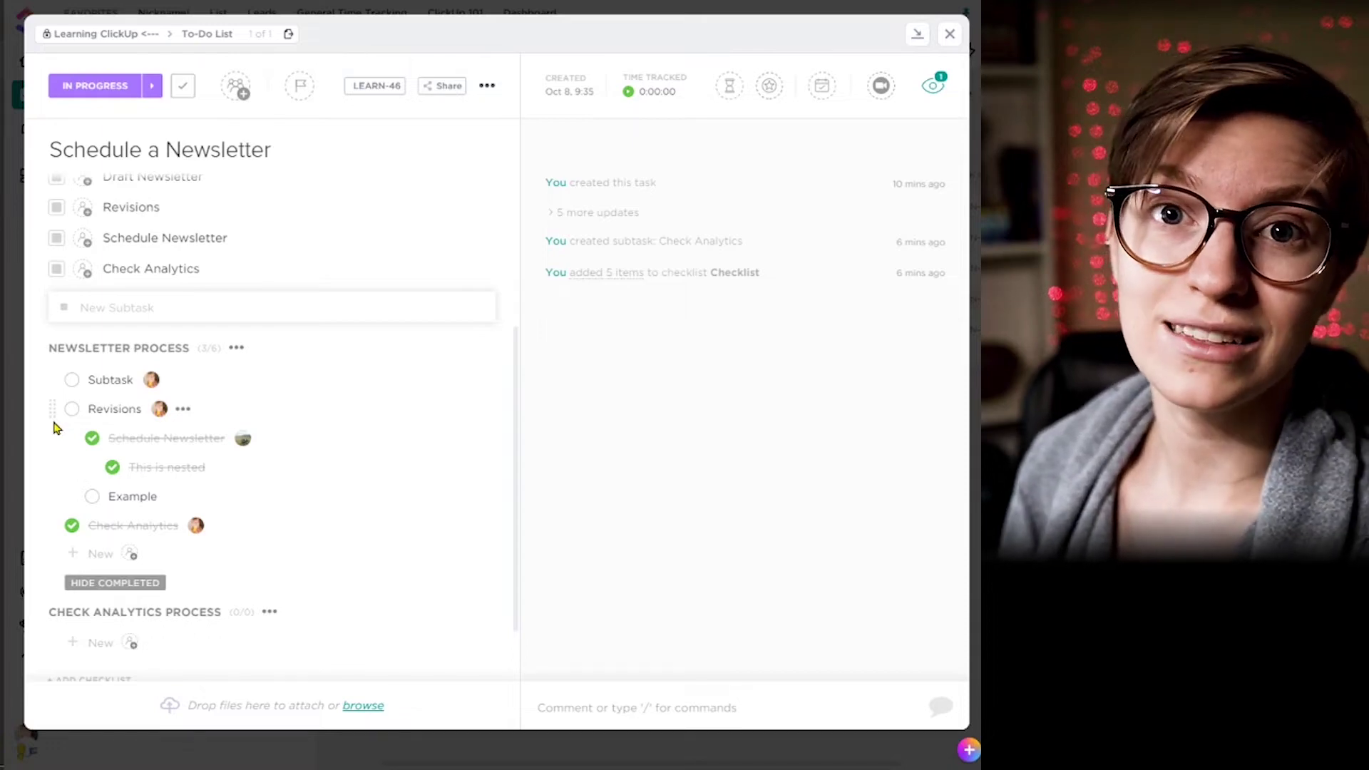
left_click(236, 348)
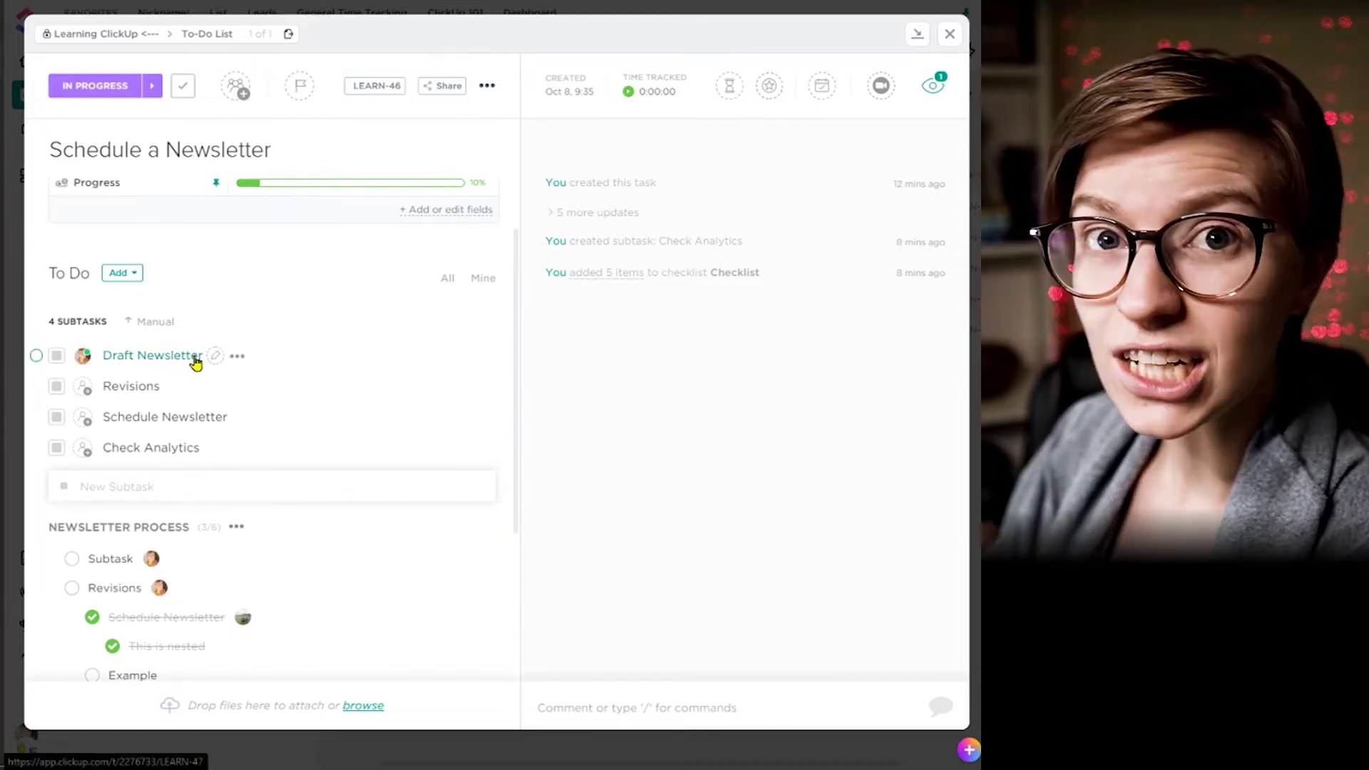
Open the Draft Newsletter subtask and post the comment 'This is a subtask!'.
left_click(196, 360)
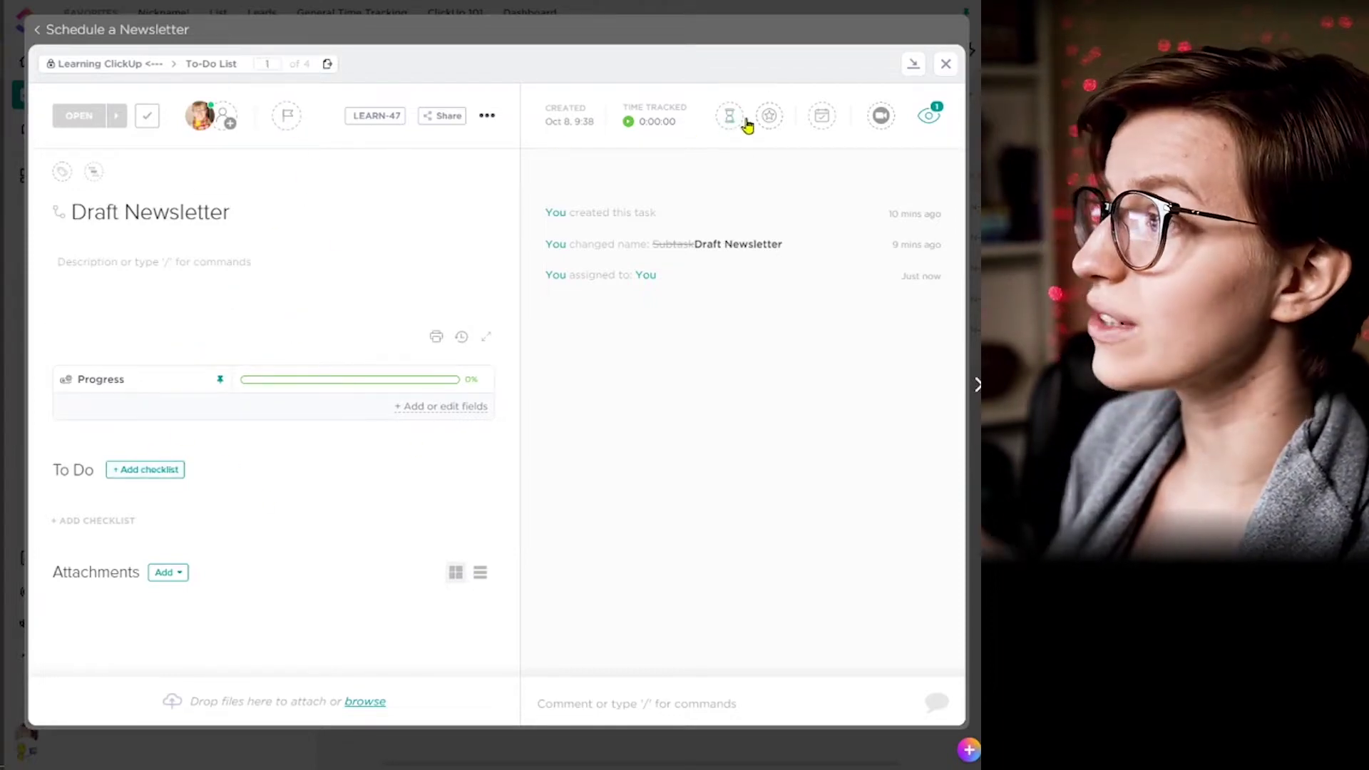
mouse_move(804, 173)
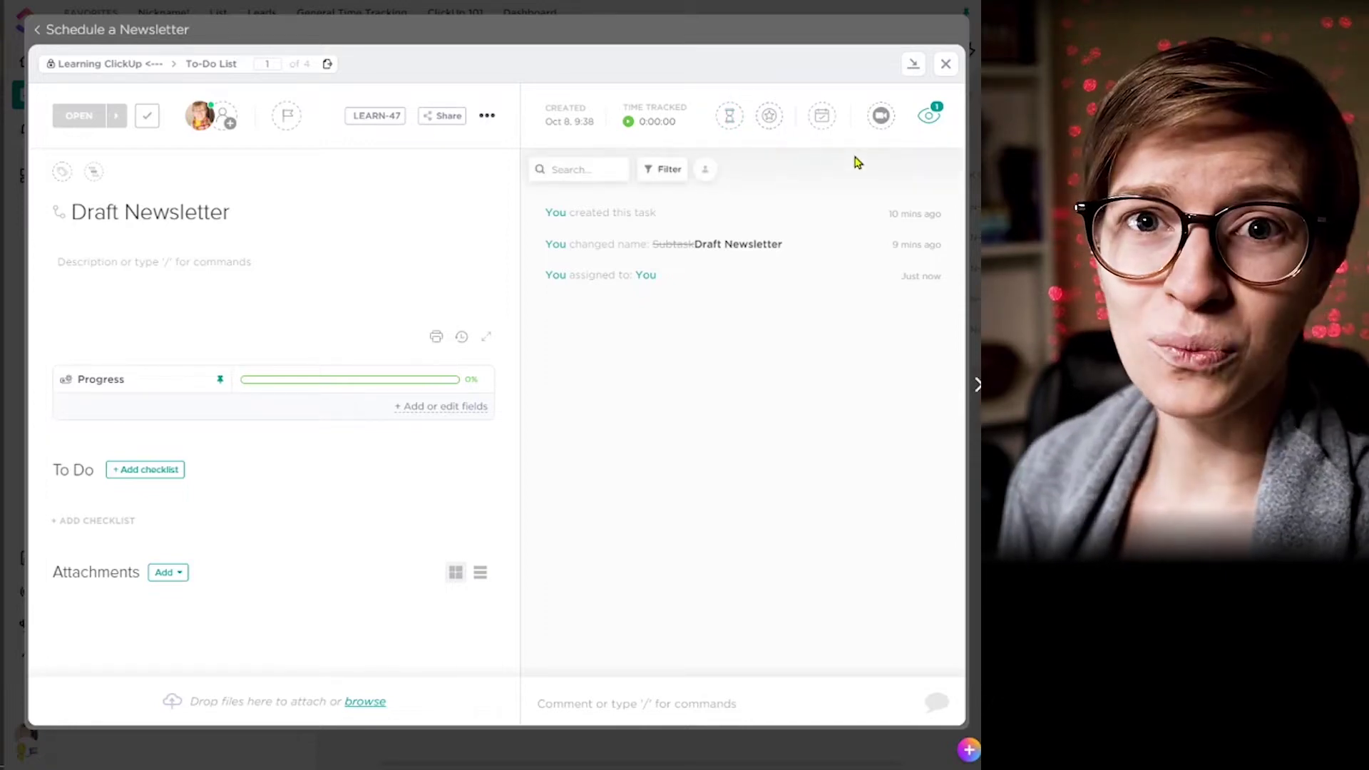
left_click(789, 701)
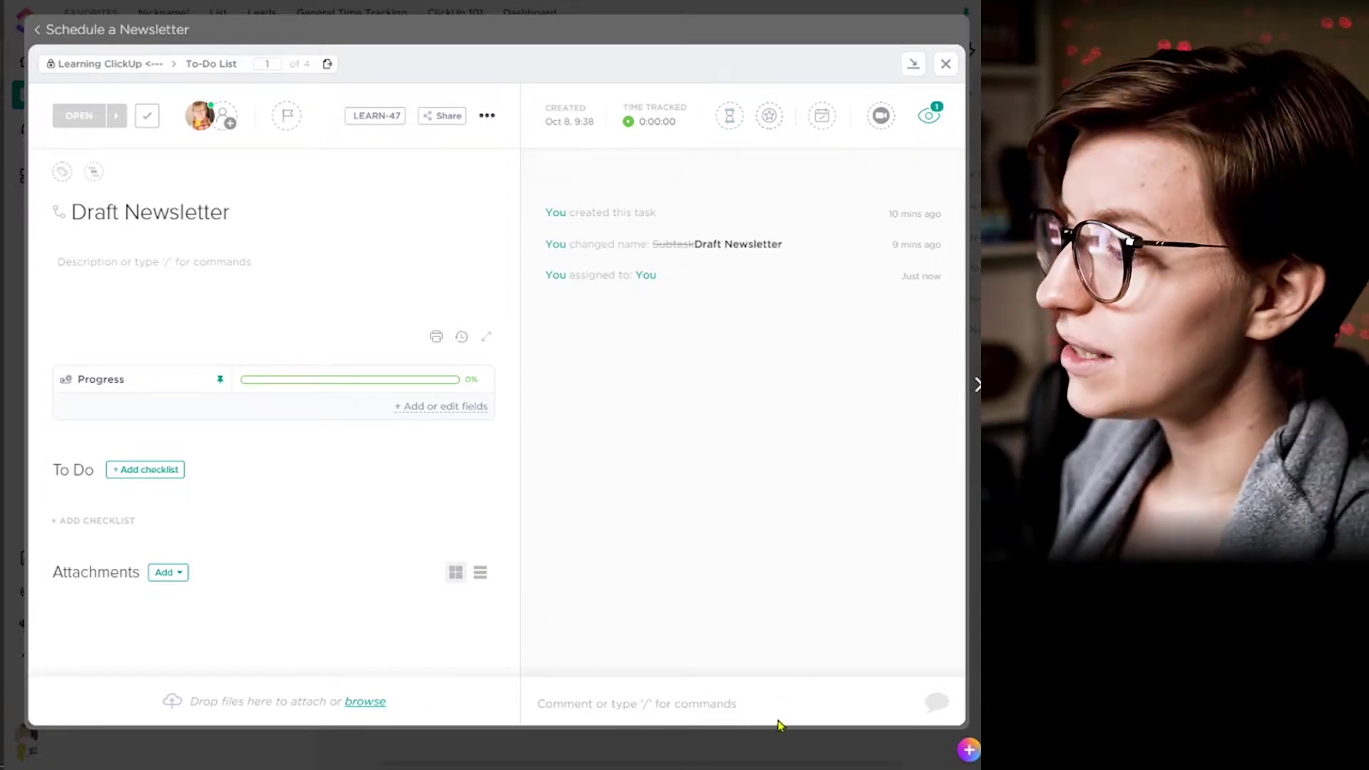
type("This is a subtask!")
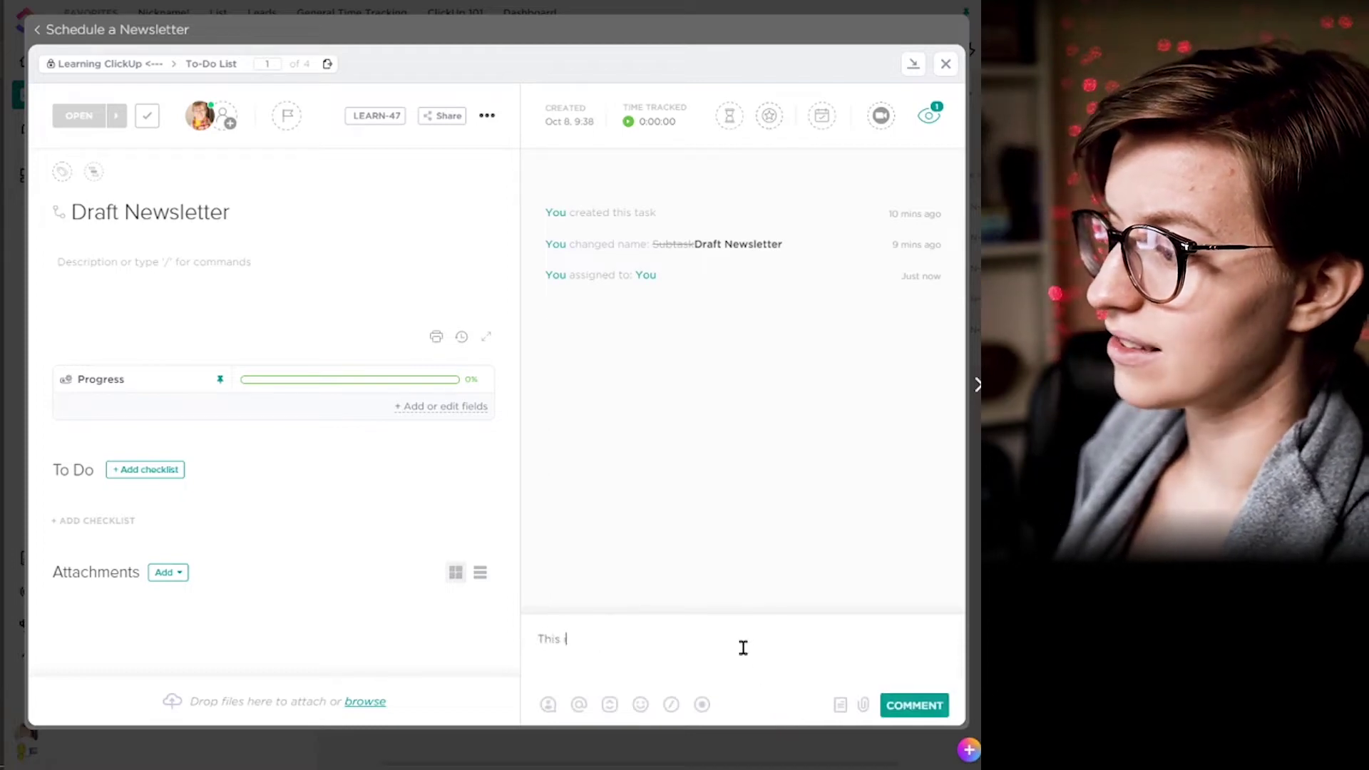
left_click(927, 706)
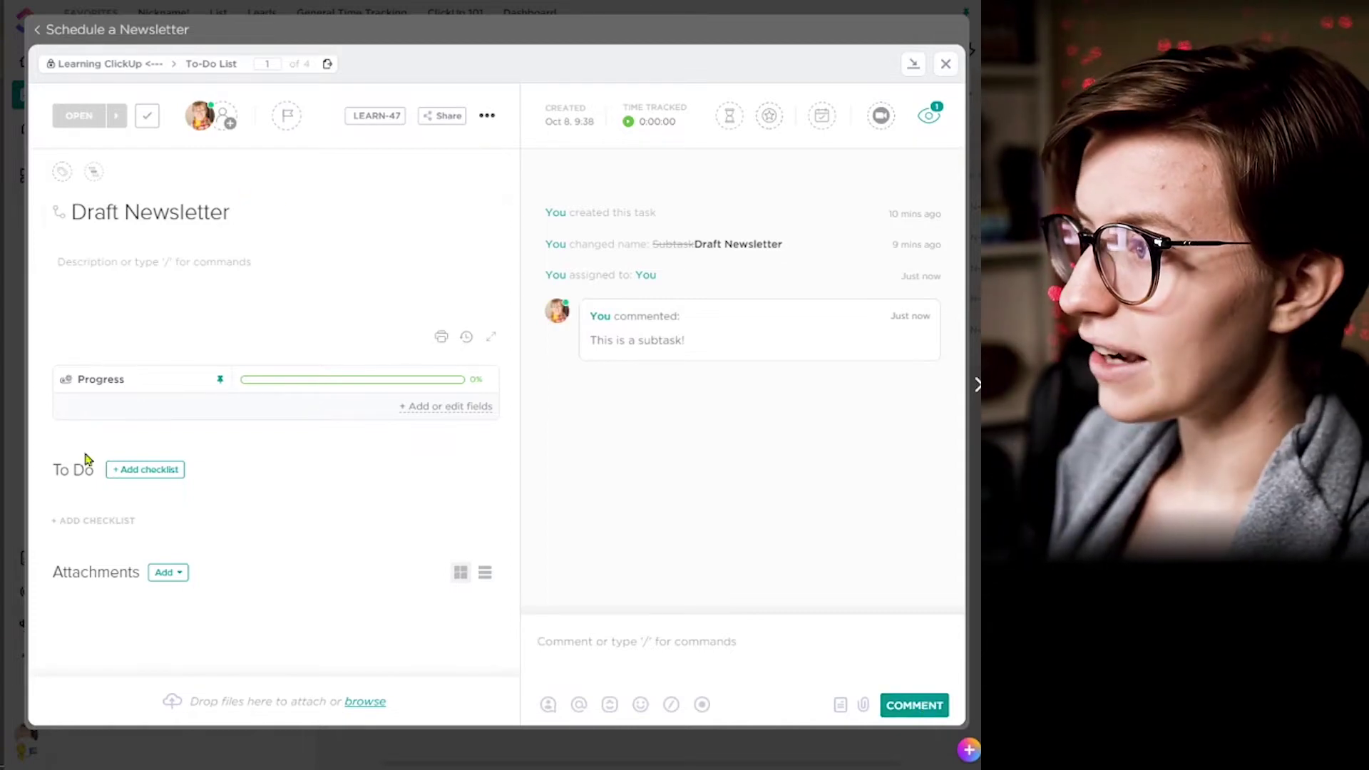
Go back to the parent Schedule a Newsletter task and open the Draft Newsletter subtask's actions menu.
left_click(39, 32)
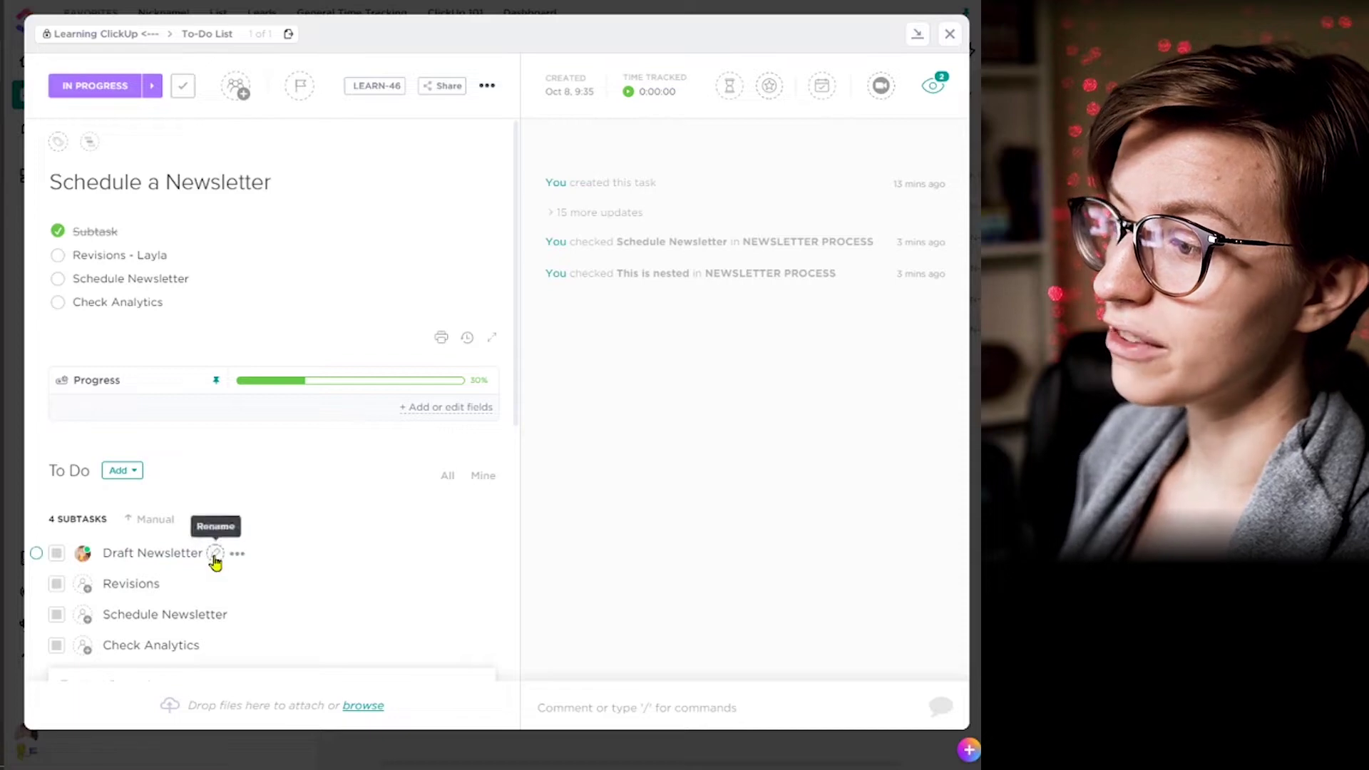
left_click(238, 555)
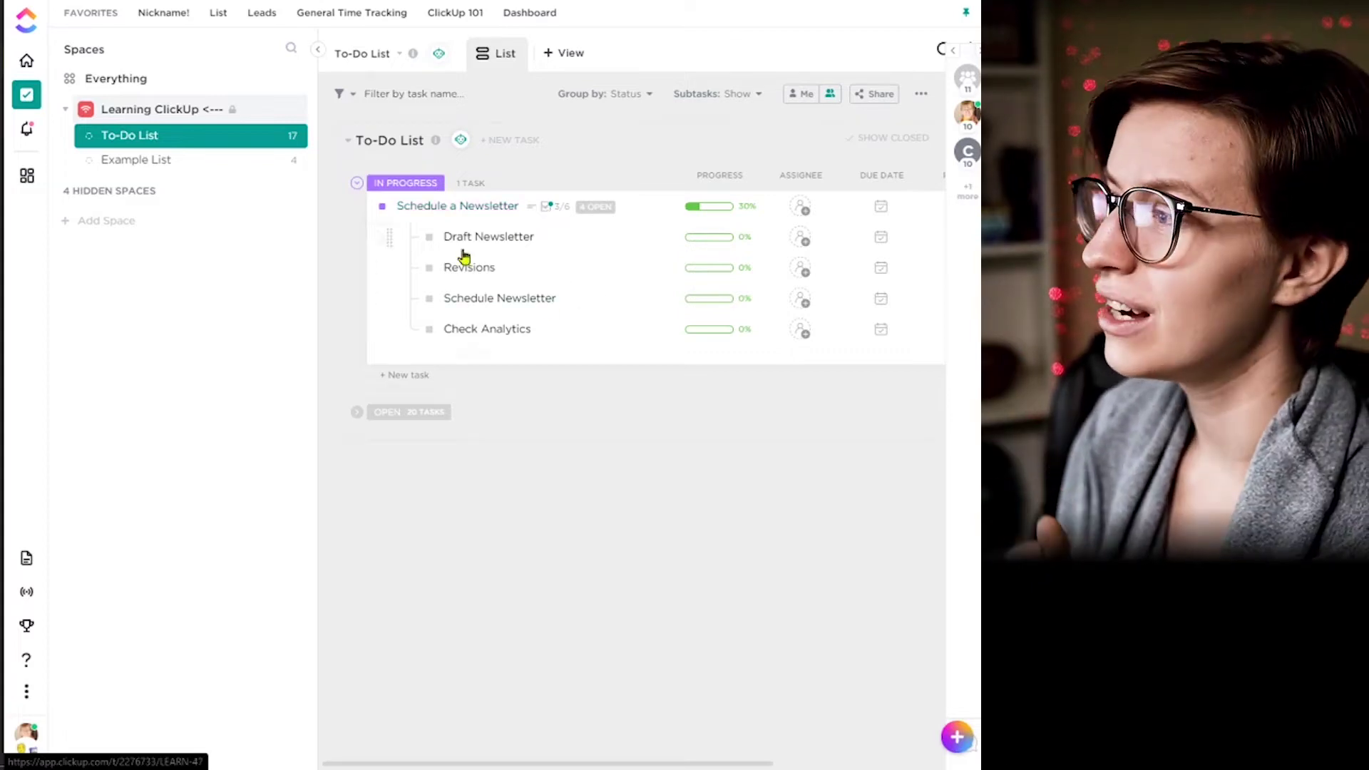
Collapse and re-expand Schedule a Newsletter's subtasks, then go to the Home inbox.
left_click(594, 209)
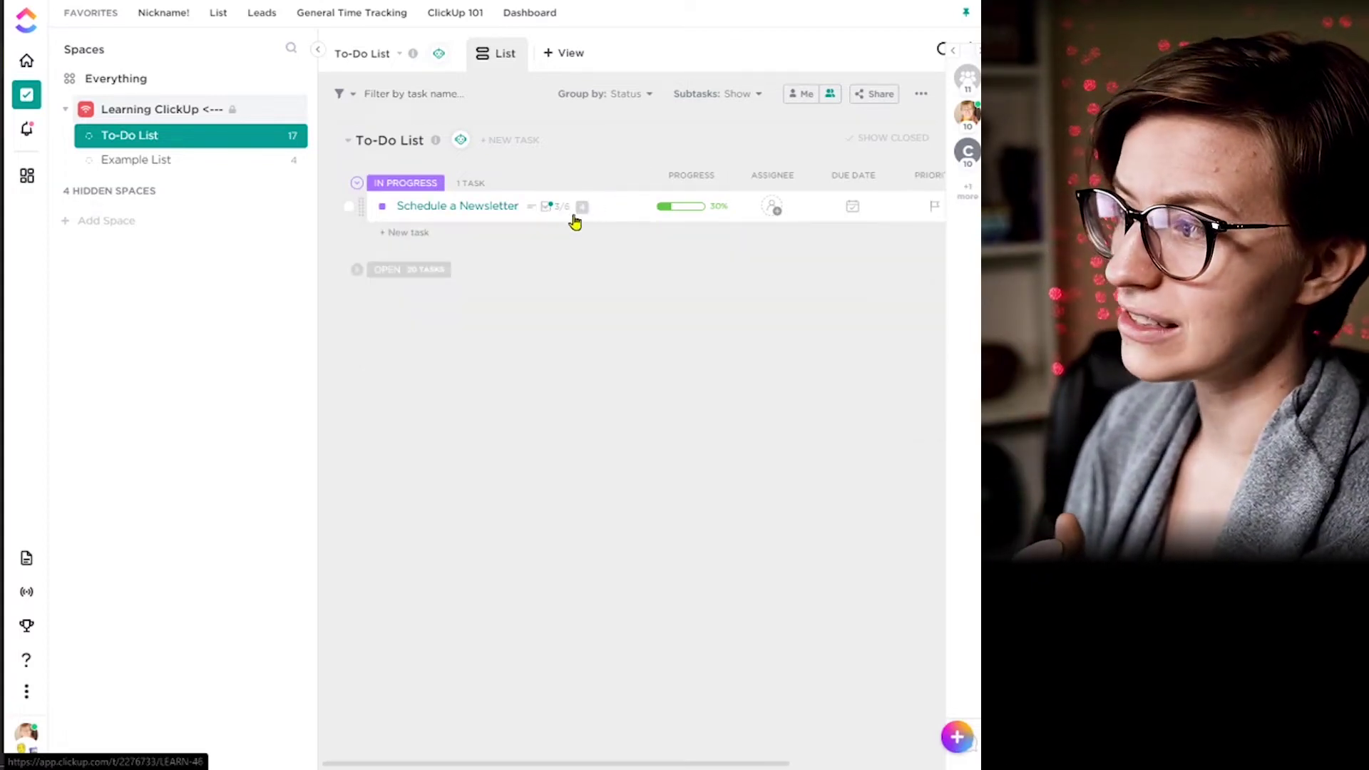
left_click(586, 211)
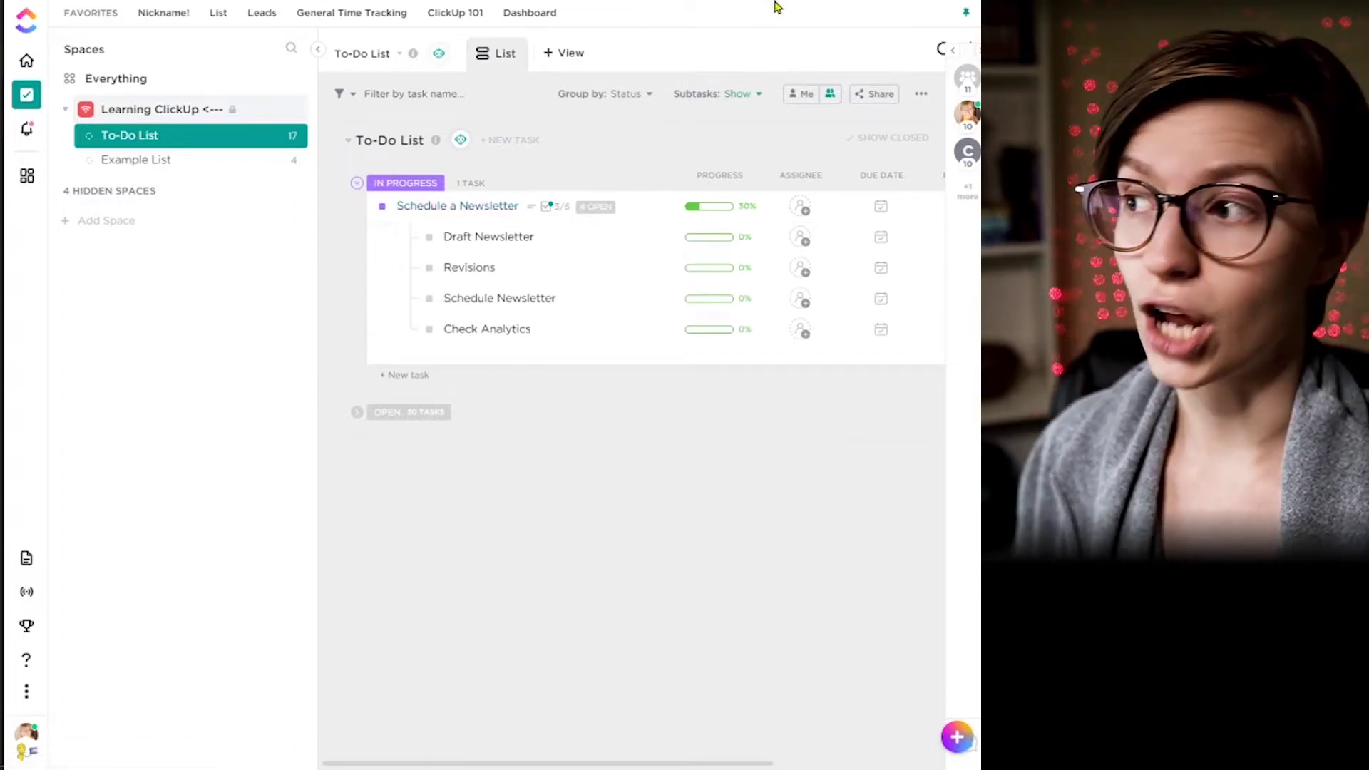
left_click(25, 63)
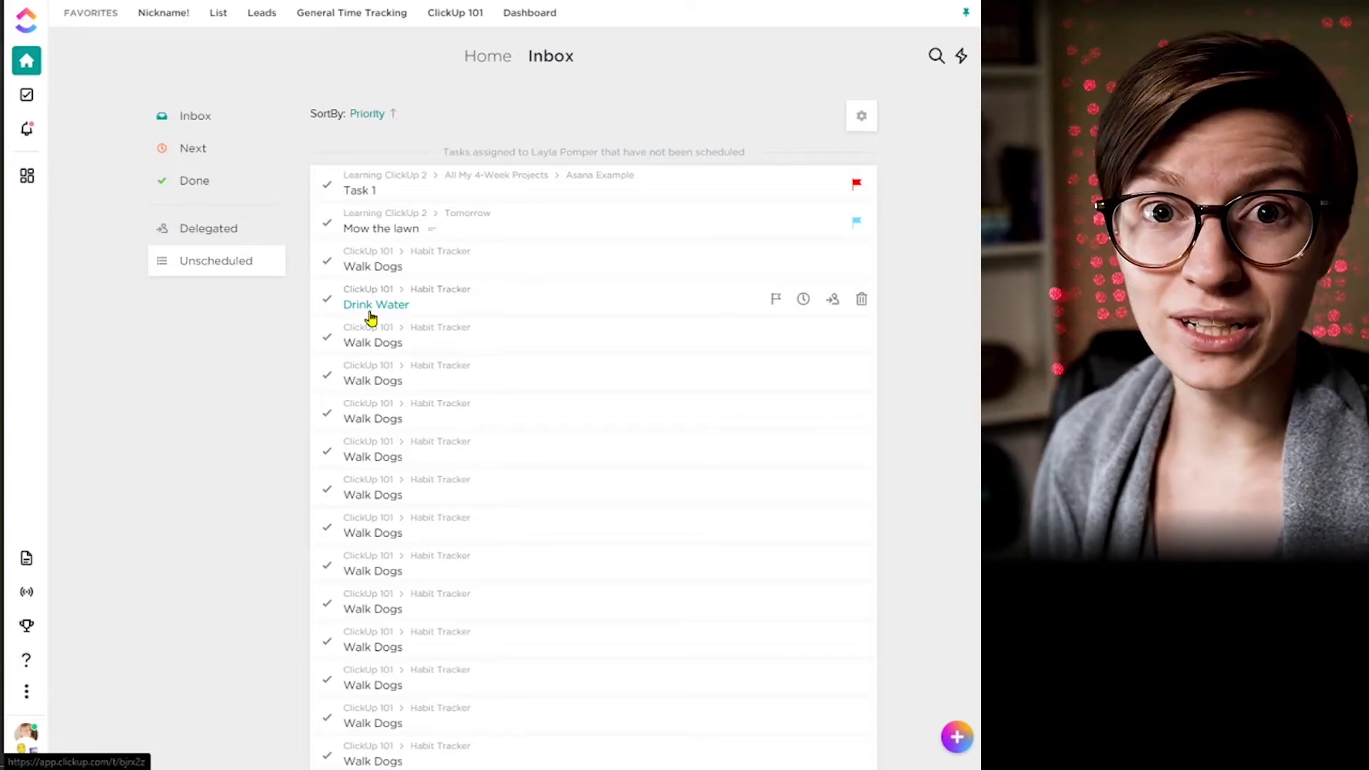
Back on the To-Do List, collapse Schedule a Newsletter's subtasks and assign yourself to it.
left_click(101, 143)
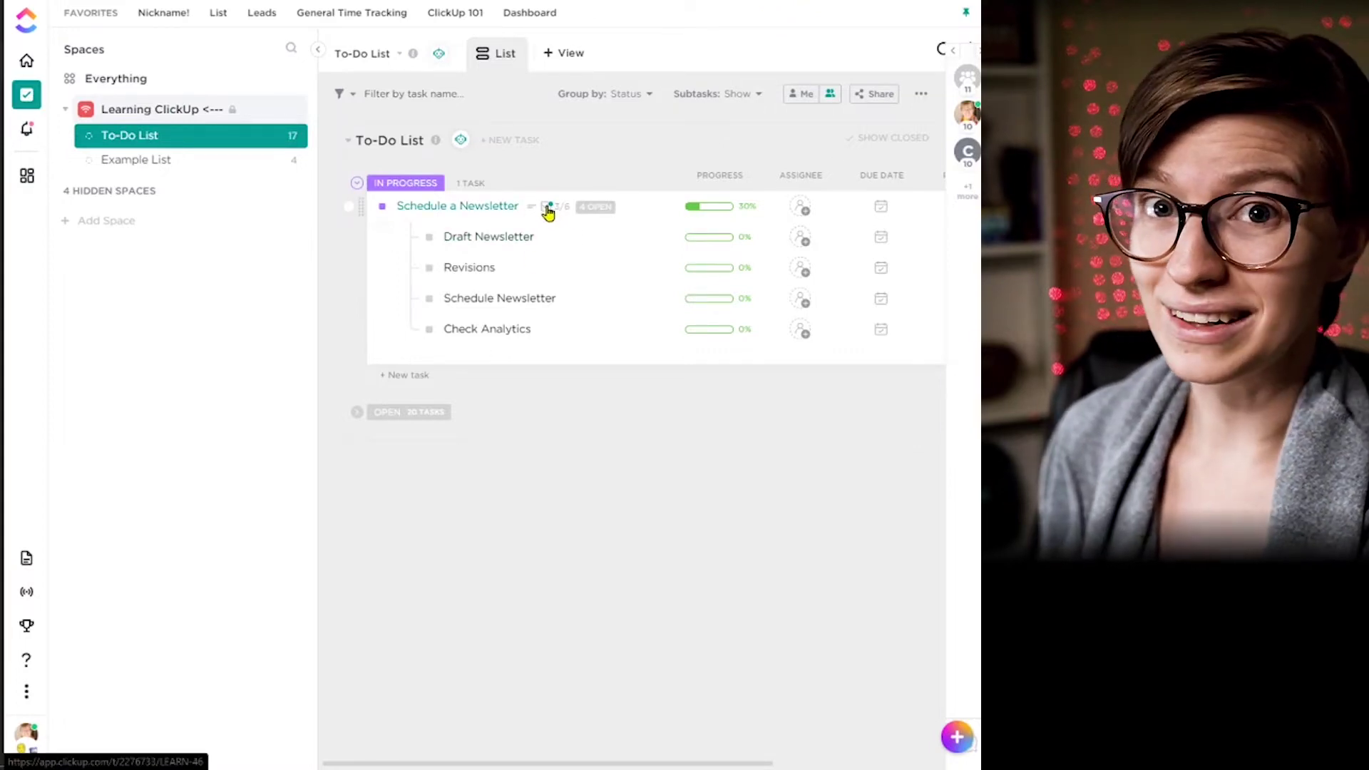
left_click(589, 215)
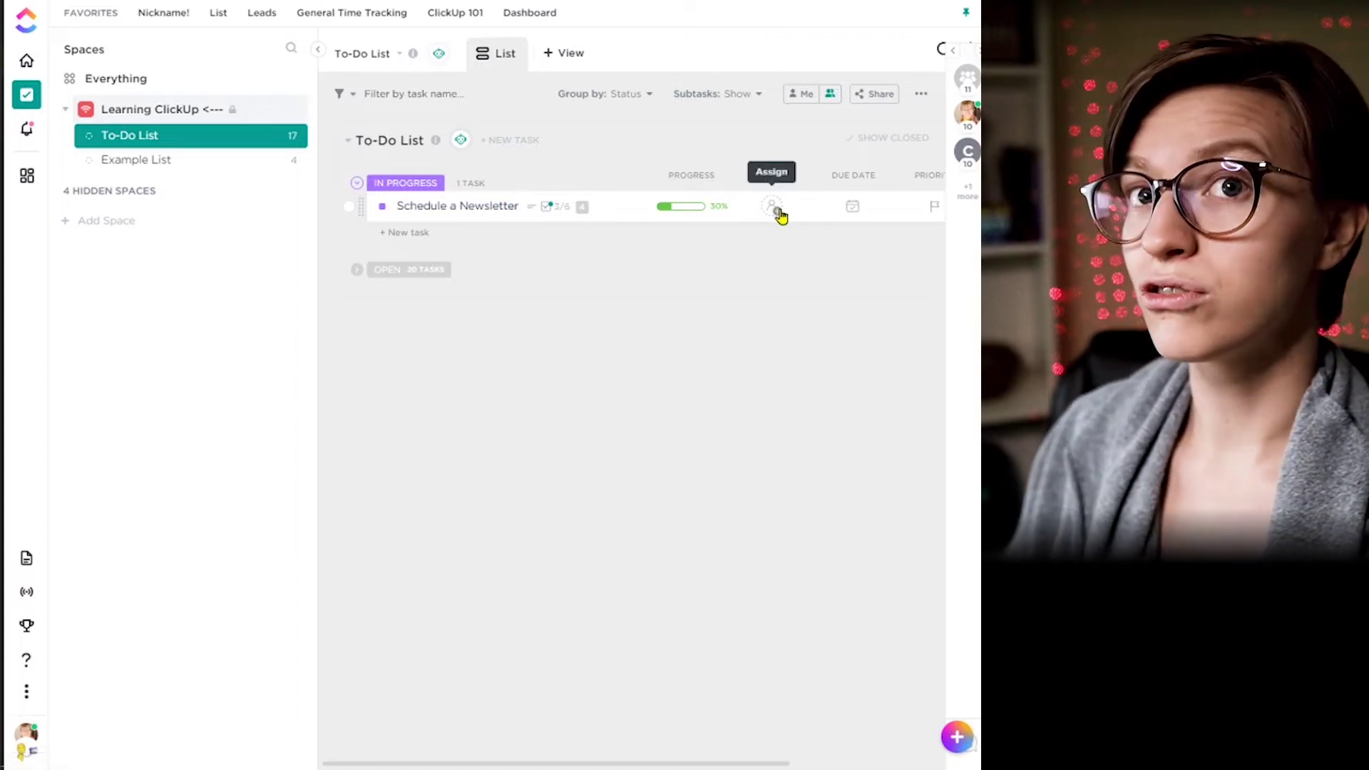
left_click(780, 213)
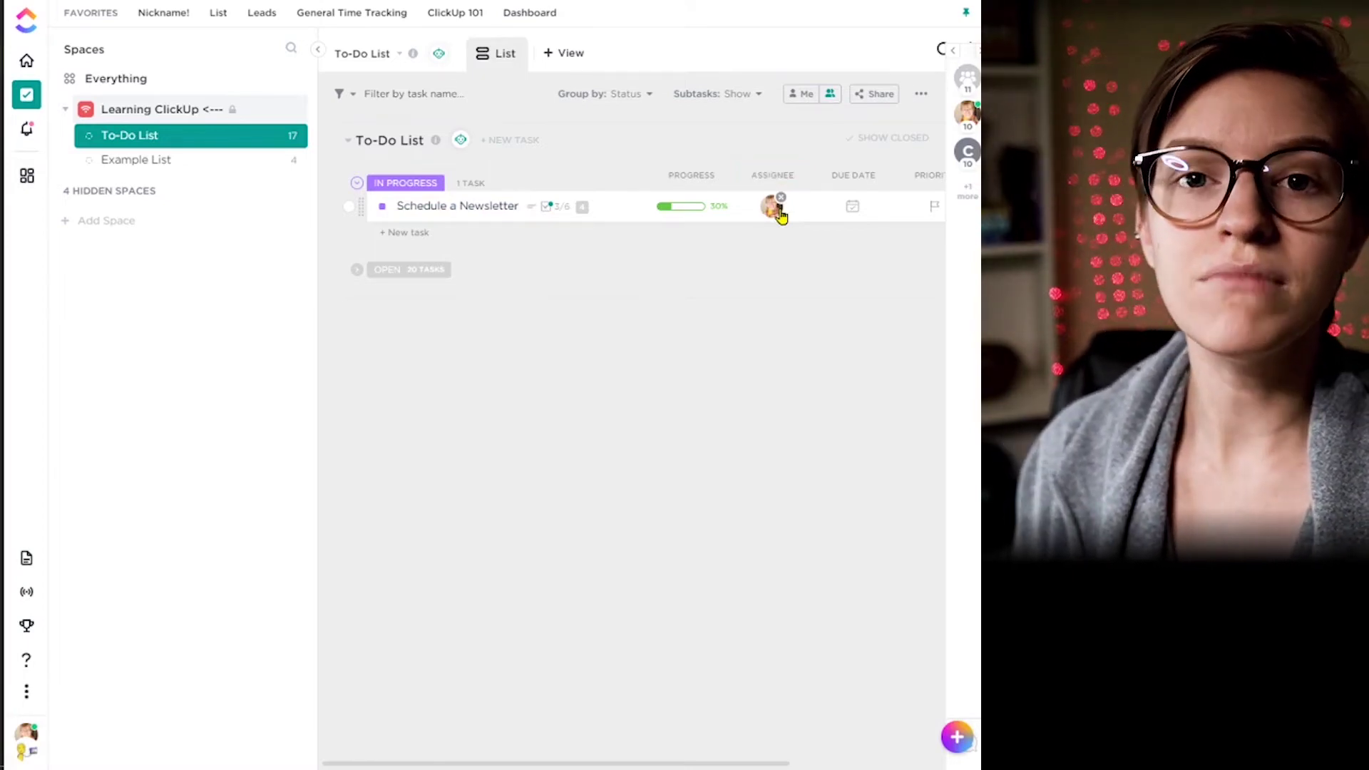
Turn on Me mode so the To-Do List shows only tasks assigned to you.
left_click(801, 100)
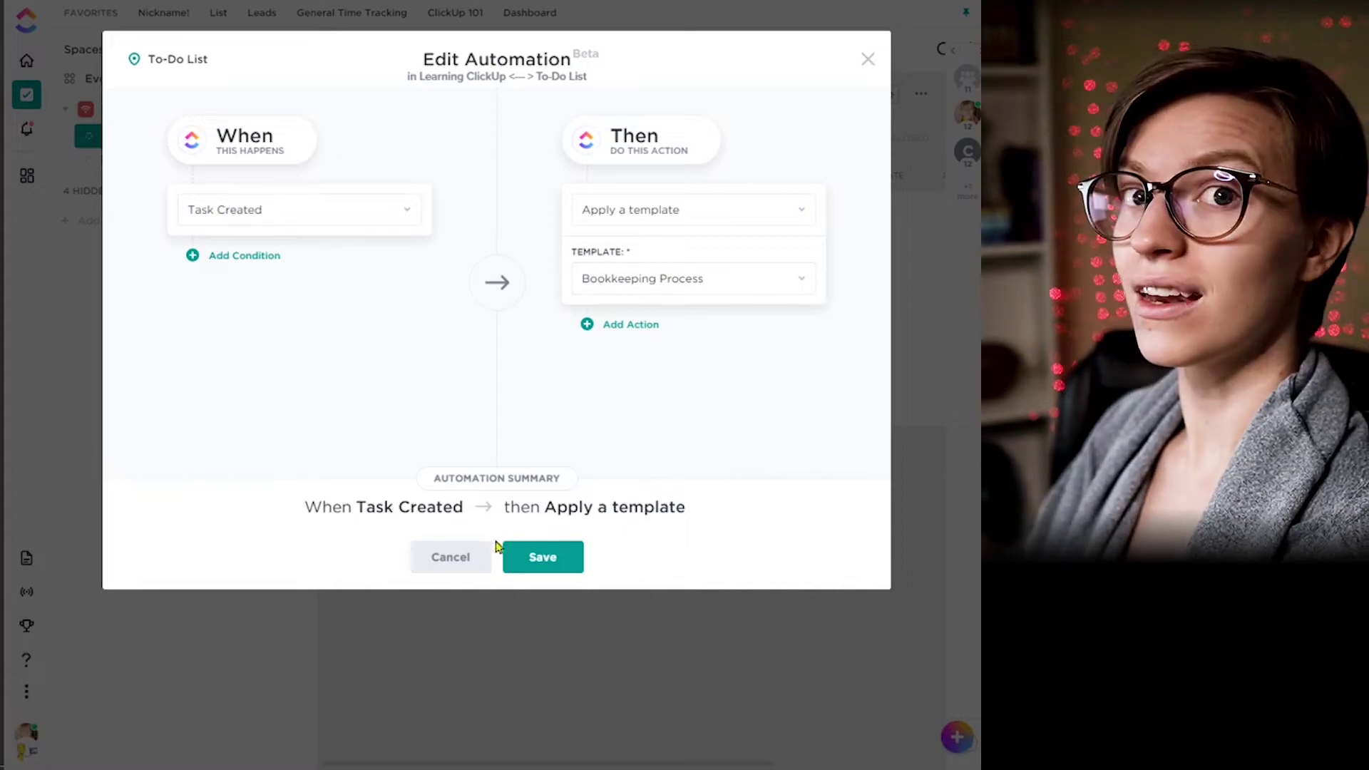
Save the Task Created automation that applies the Bookkeeping Process template.
left_click(545, 556)
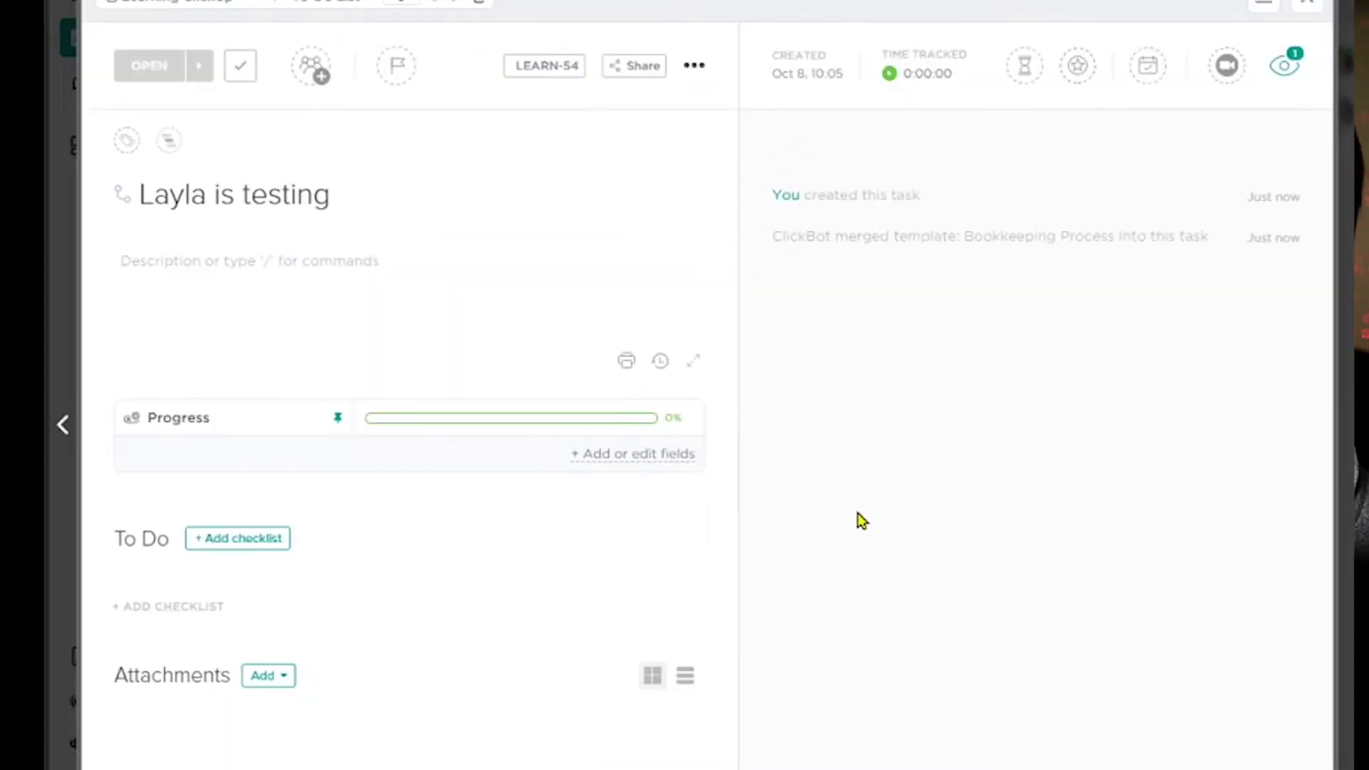
Highlight ClickBot's Bookkeeping Process template-merge entry in the task activity.
left_click_drag(859, 520, 775, 238)
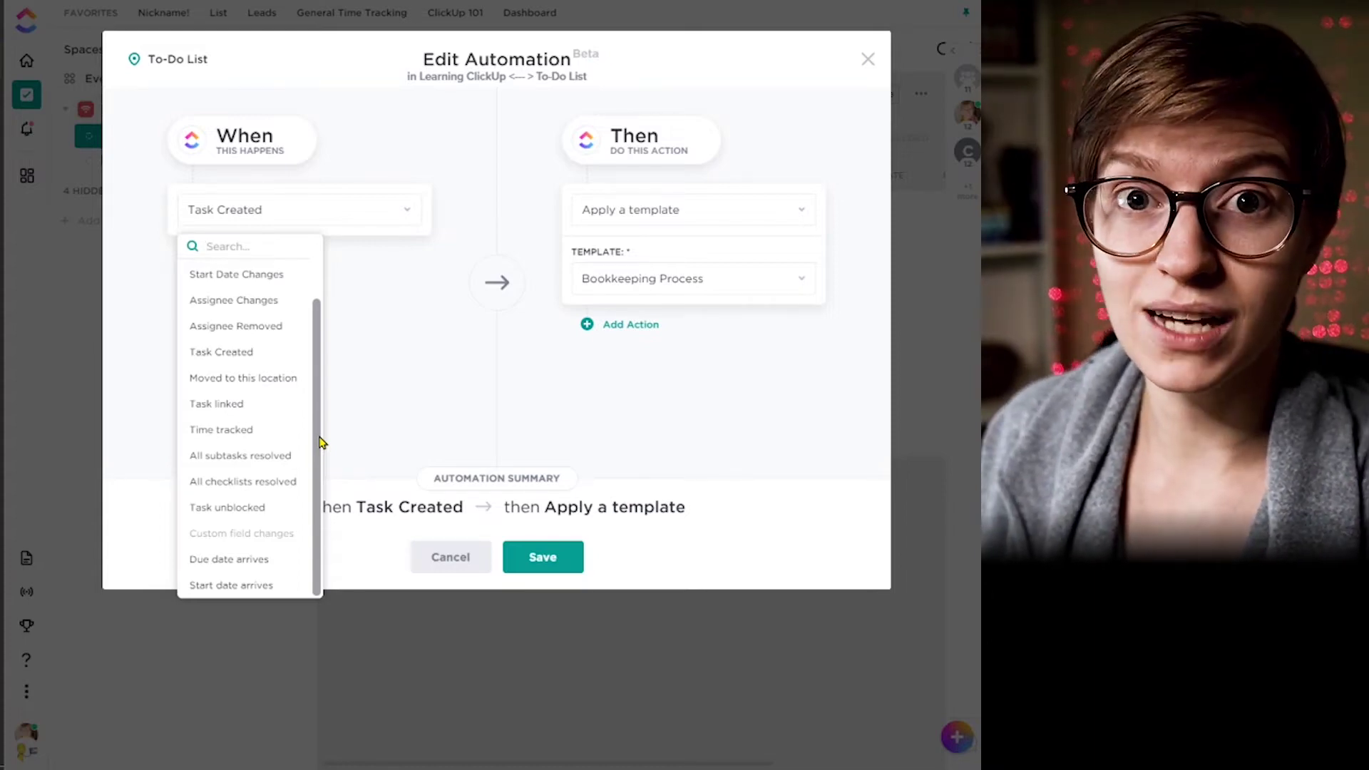
Scroll through the trigger events listed in the When dropdown.
scroll(239, 443, "up", 2)
scroll(241, 450, "down", 2)
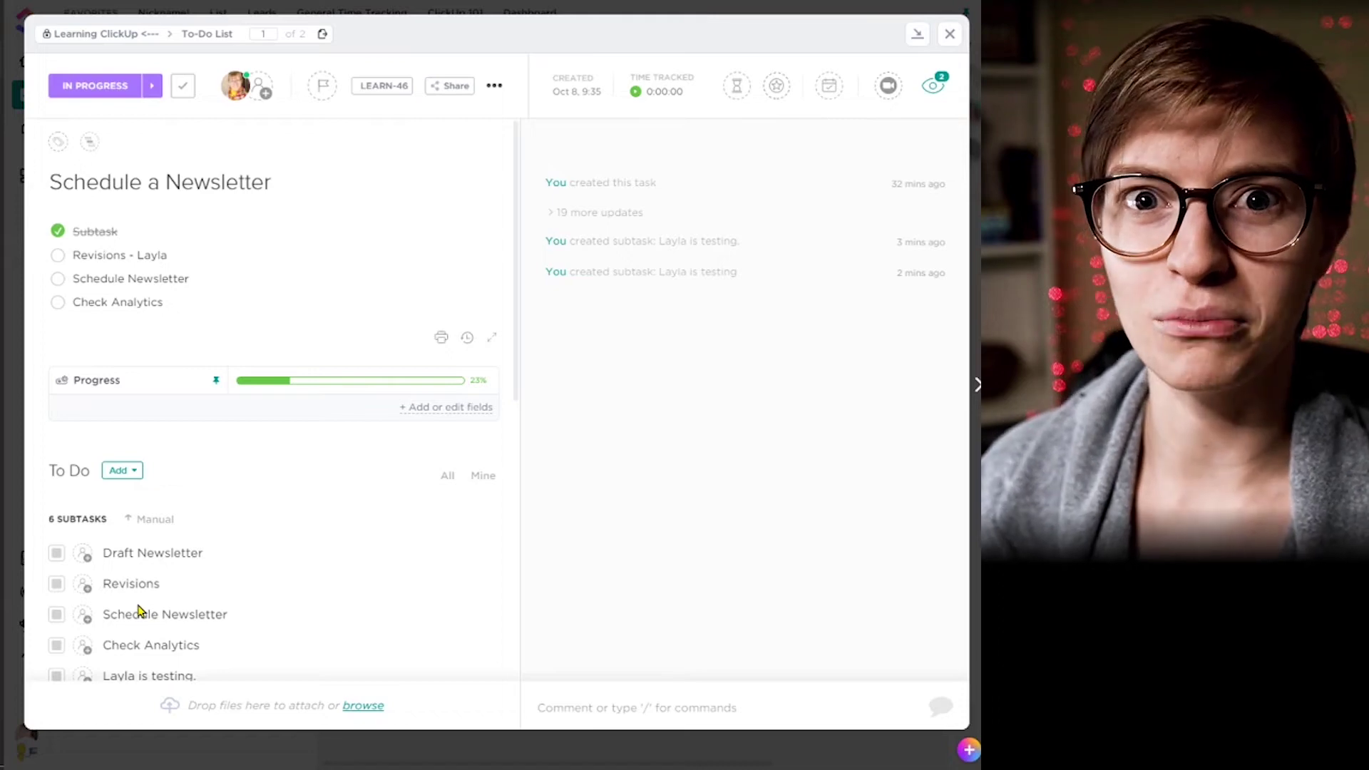
Open the Revisions subtask twice, returning to Schedule a Newsletter each time, then open Draft Newsletter.
left_click(143, 583)
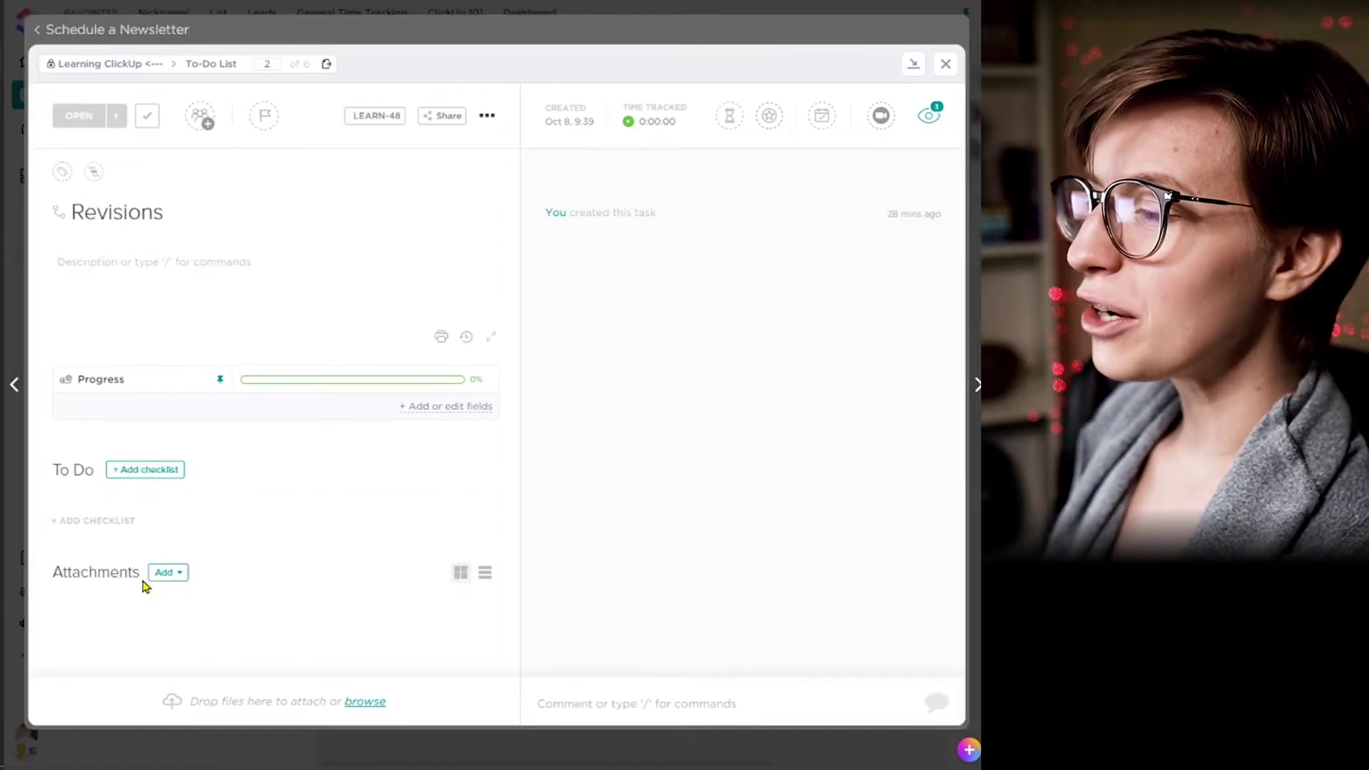
left_click(81, 32)
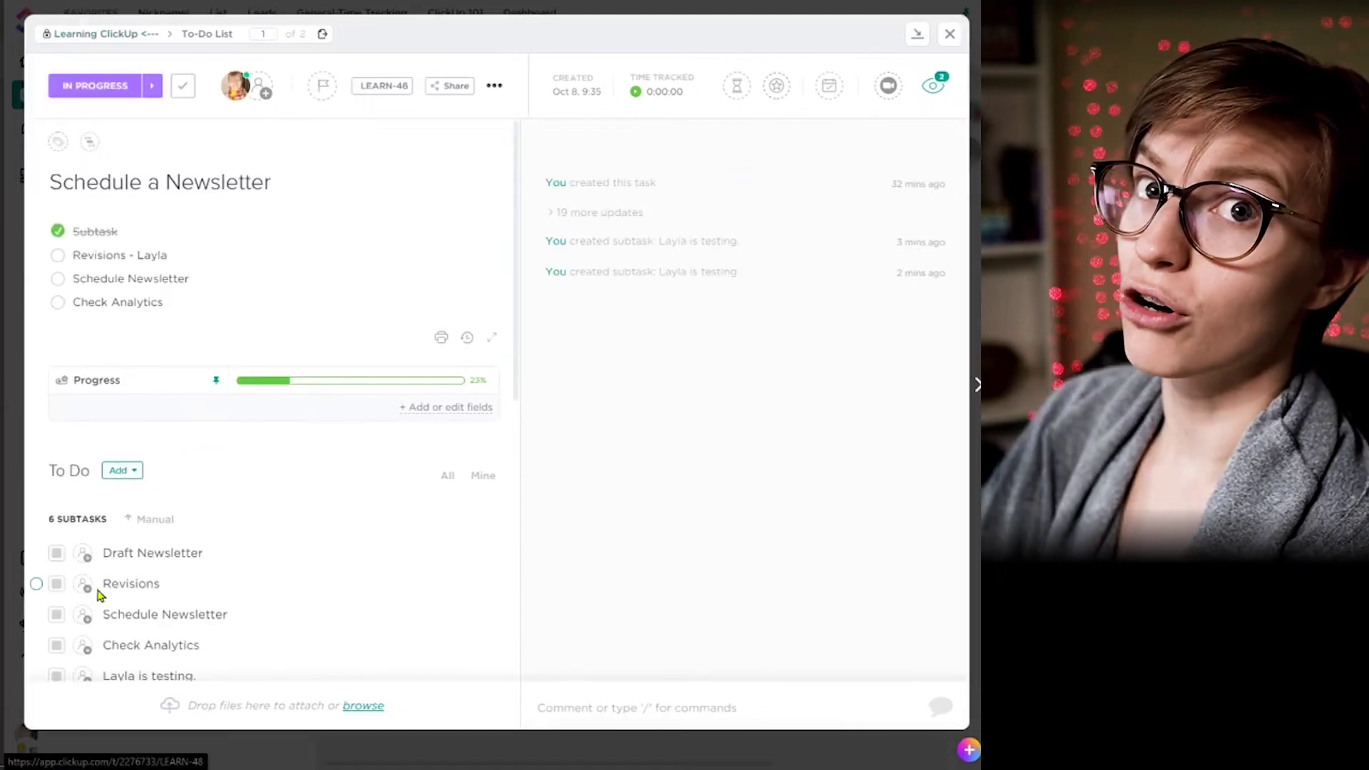
left_click(108, 589)
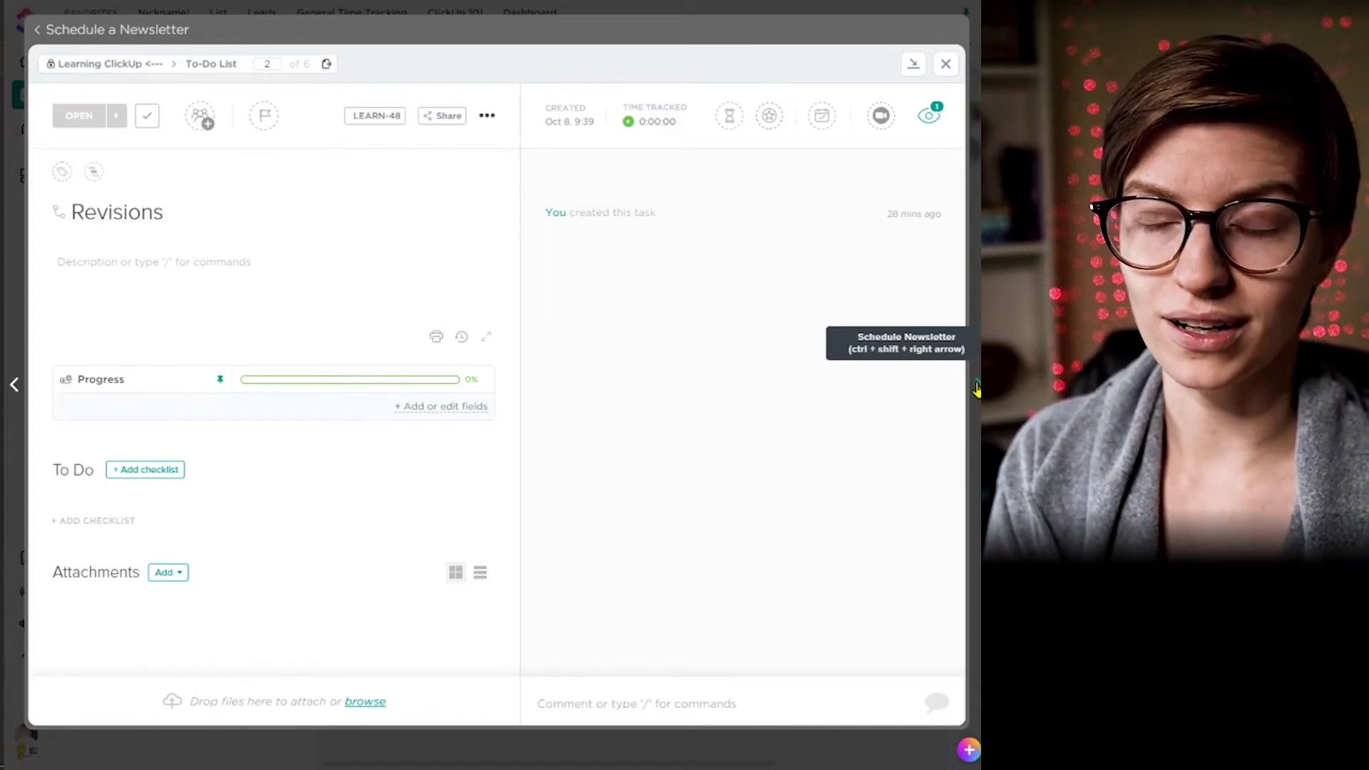
left_click(72, 30)
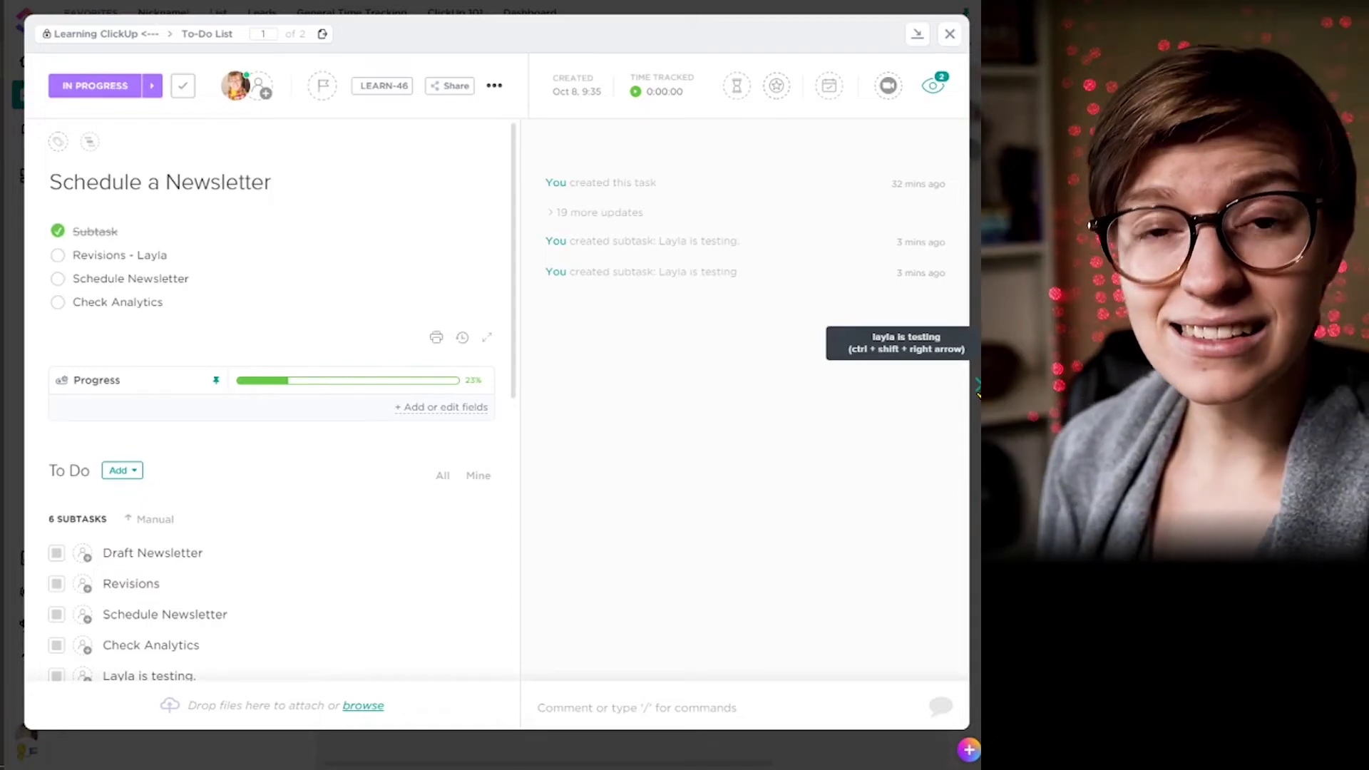
left_click(142, 555)
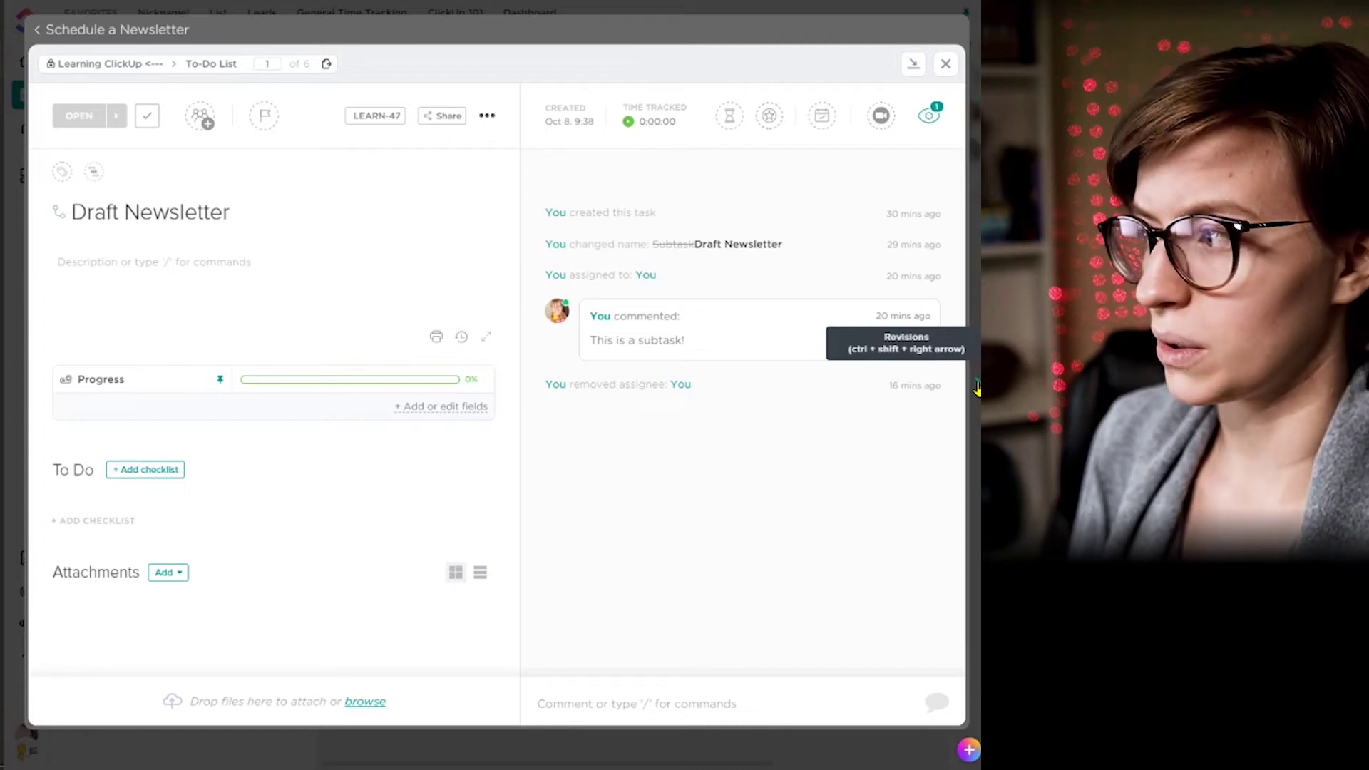
Step forward through the subtasks to the fifth one, the test subtask.
left_click(978, 388)
left_click(978, 387)
left_click(977, 387)
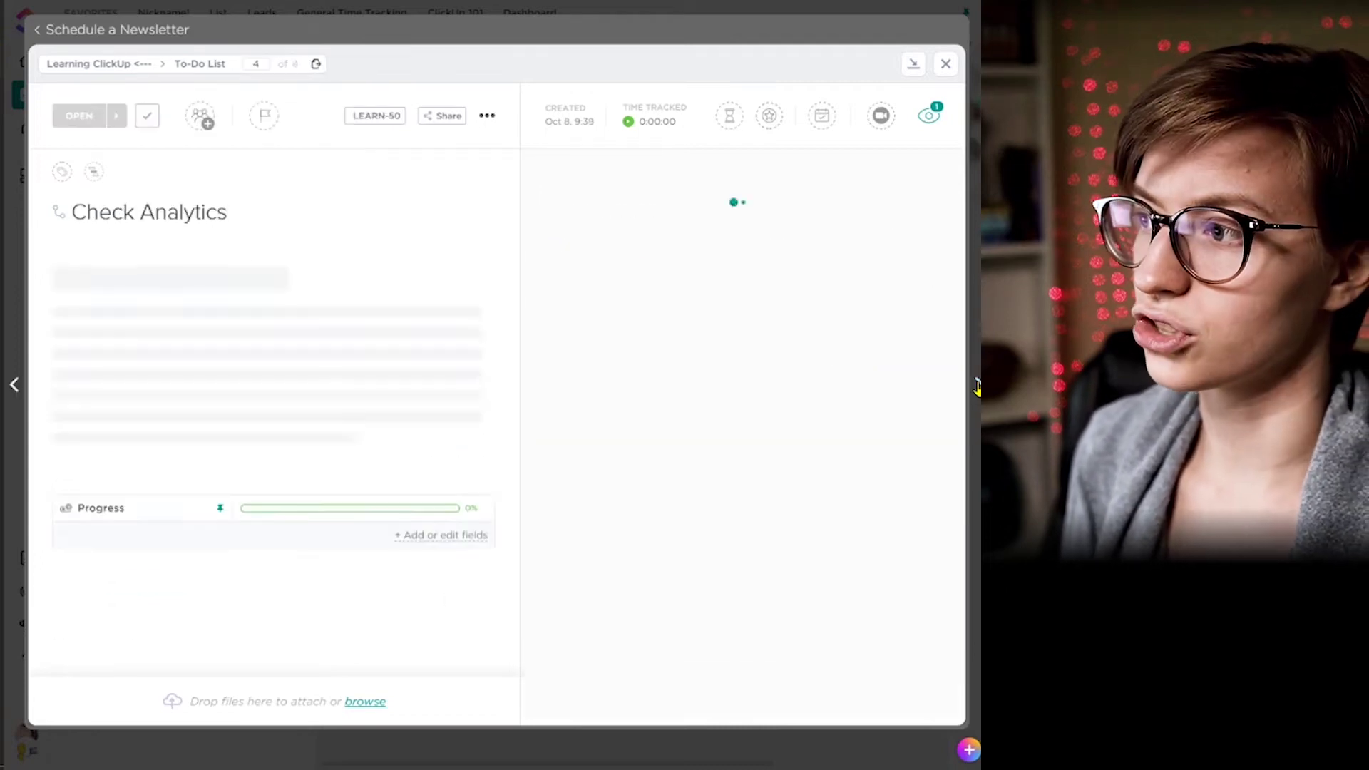
left_click(978, 387)
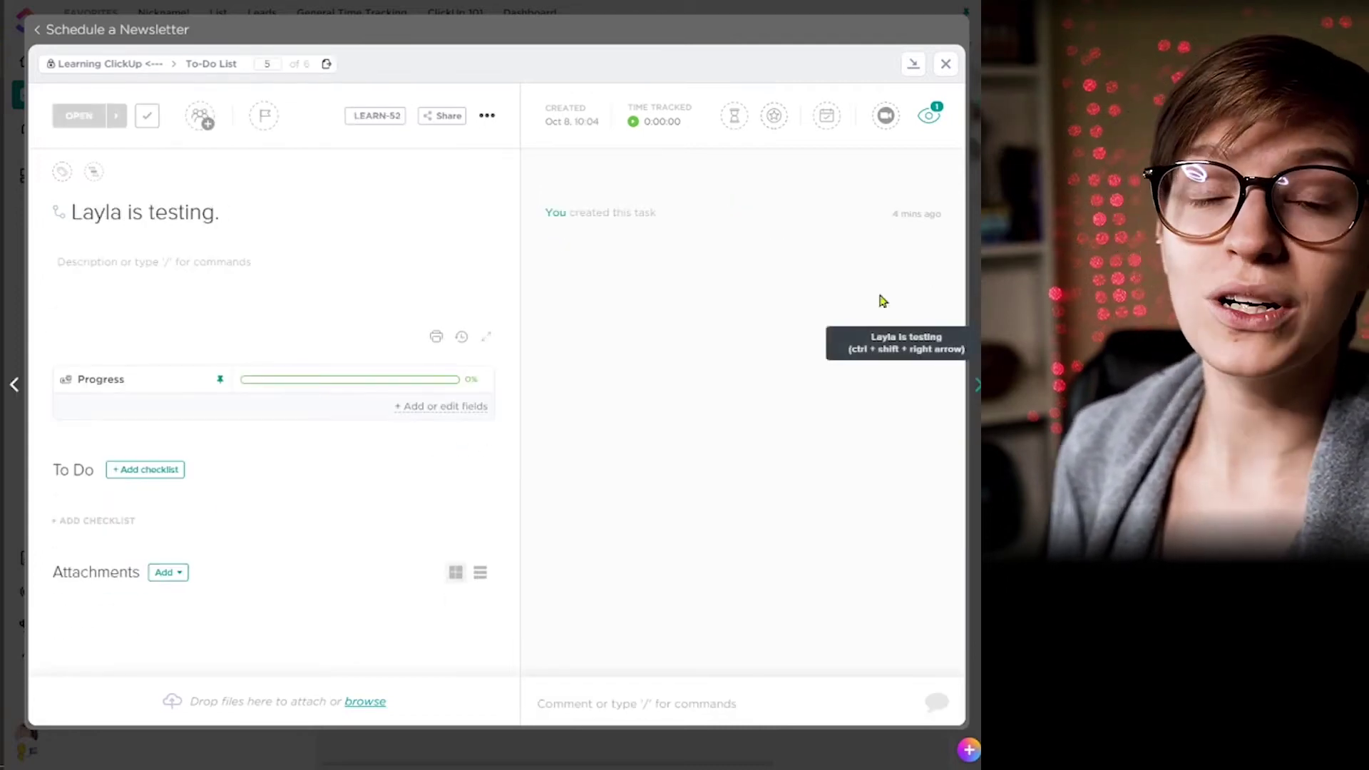
Return to Schedule a Newsletter and add two 'lkj' items to the Check Analytics Process checklist.
left_click(41, 31)
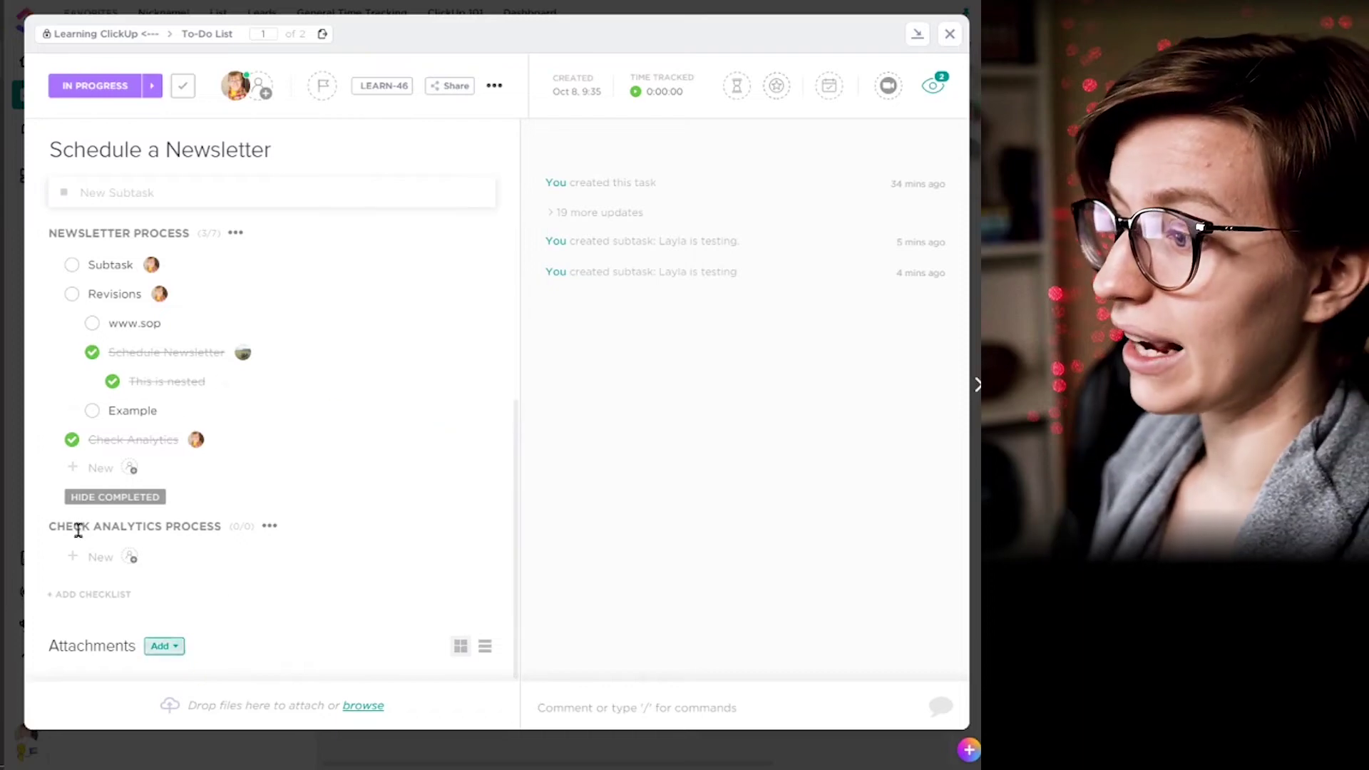
left_click(100, 557)
type("lkj")
key("Return")
type("lkj")
key("Return")
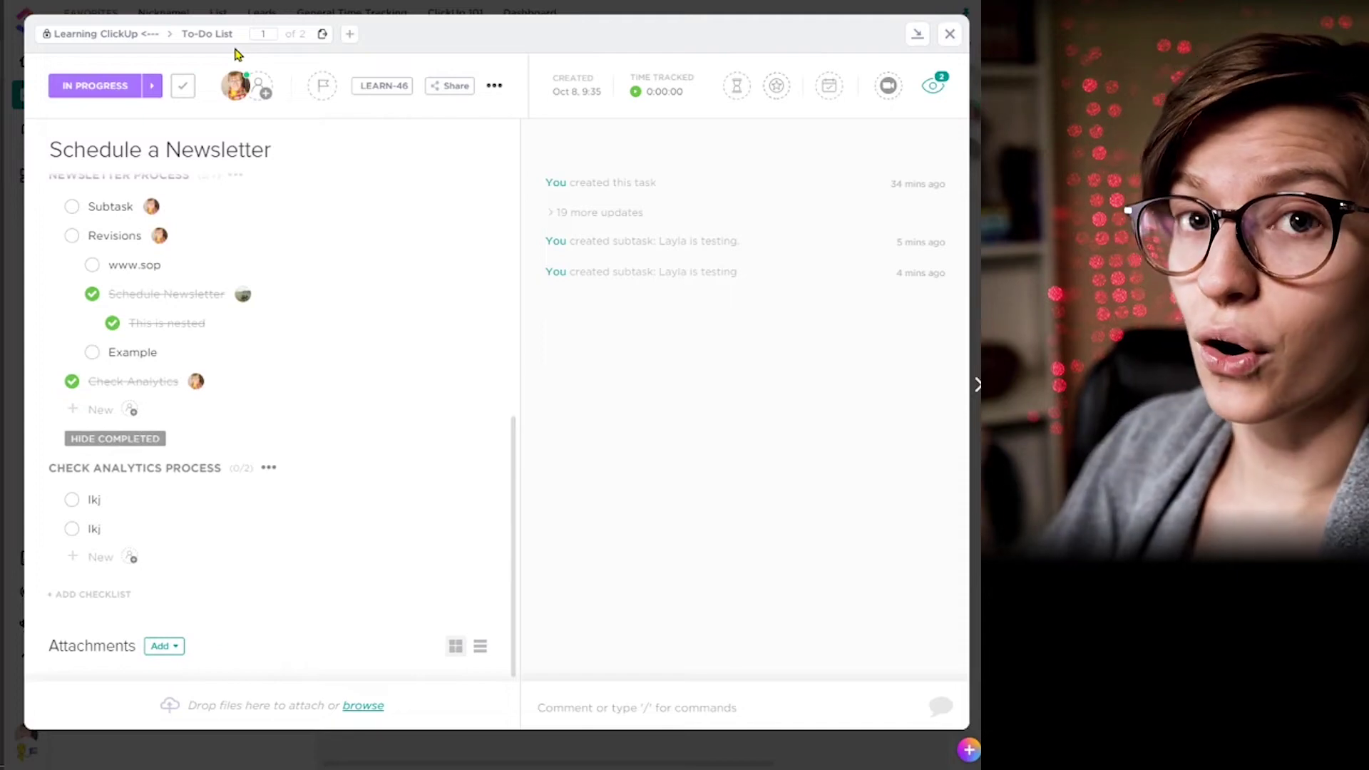
Add a second assignee to Schedule a Newsletter from the task's Assign menu.
left_click(260, 87)
left_click(299, 219)
left_click(494, 273)
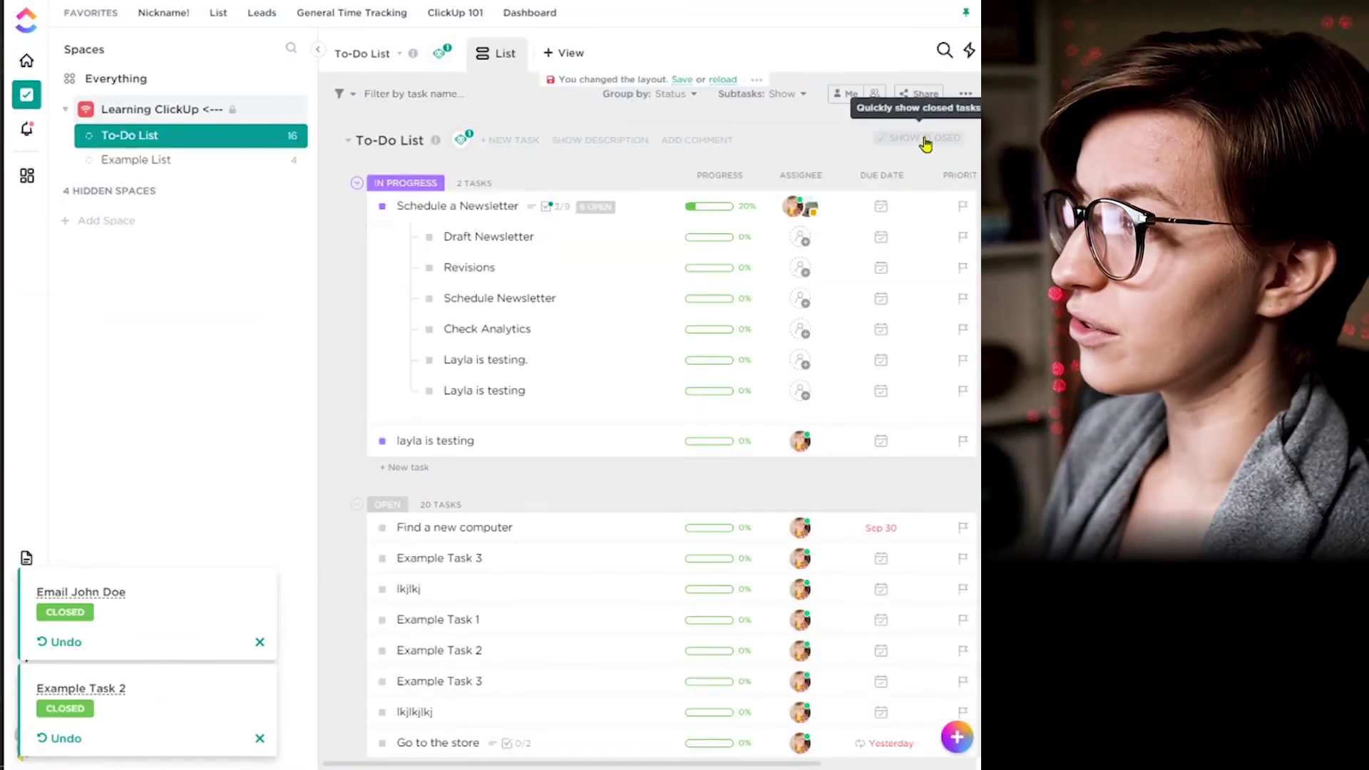
Show closed tasks and display subtasks as separate tasks so Draft Newsletter appears under CLOSED.
left_click(924, 142)
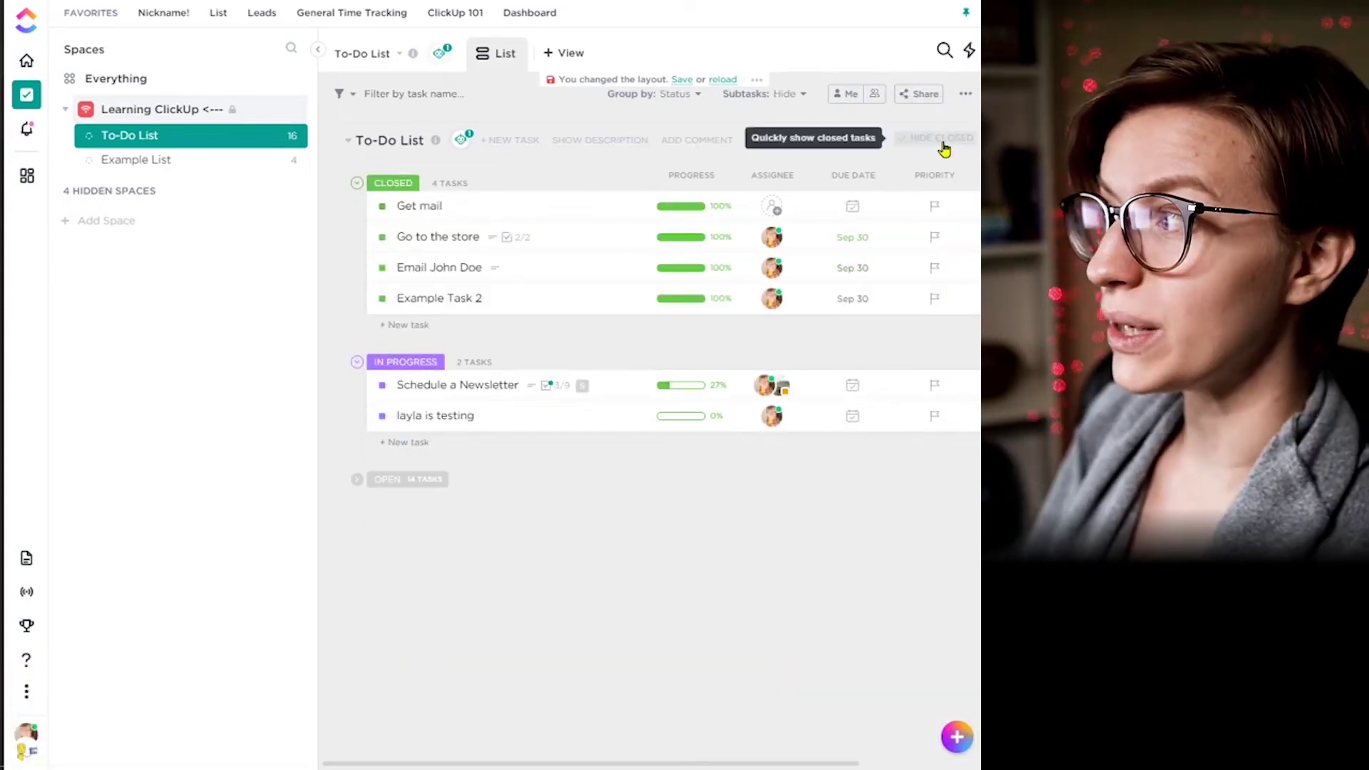
left_click(939, 148)
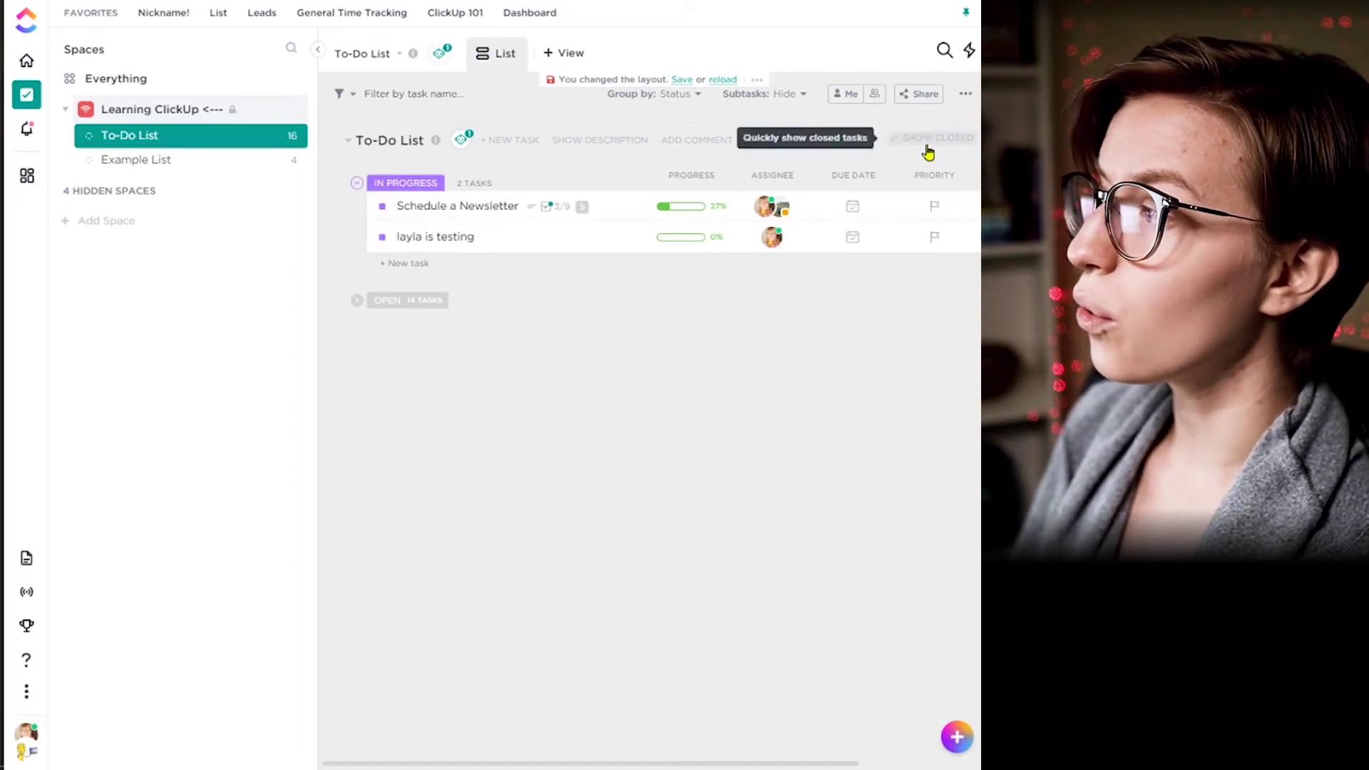
left_click(927, 151)
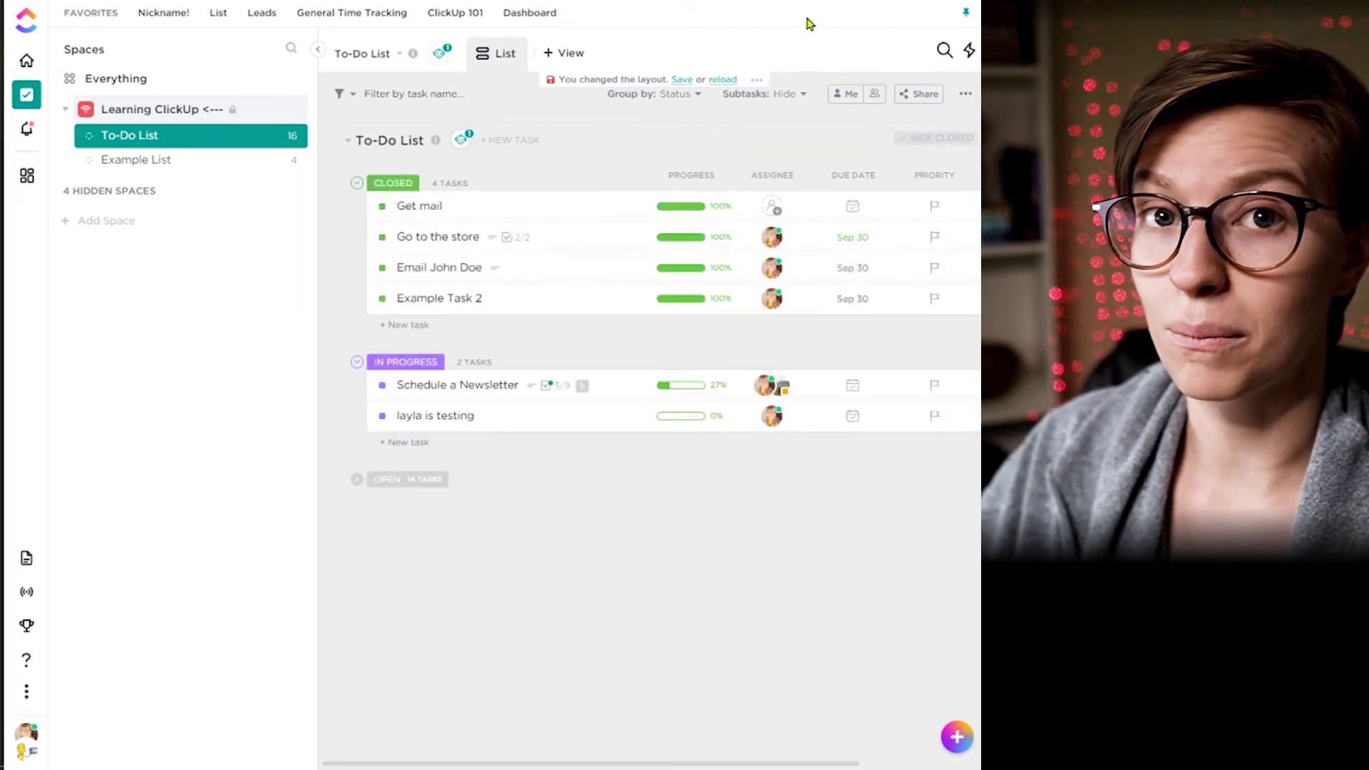
left_click(786, 95)
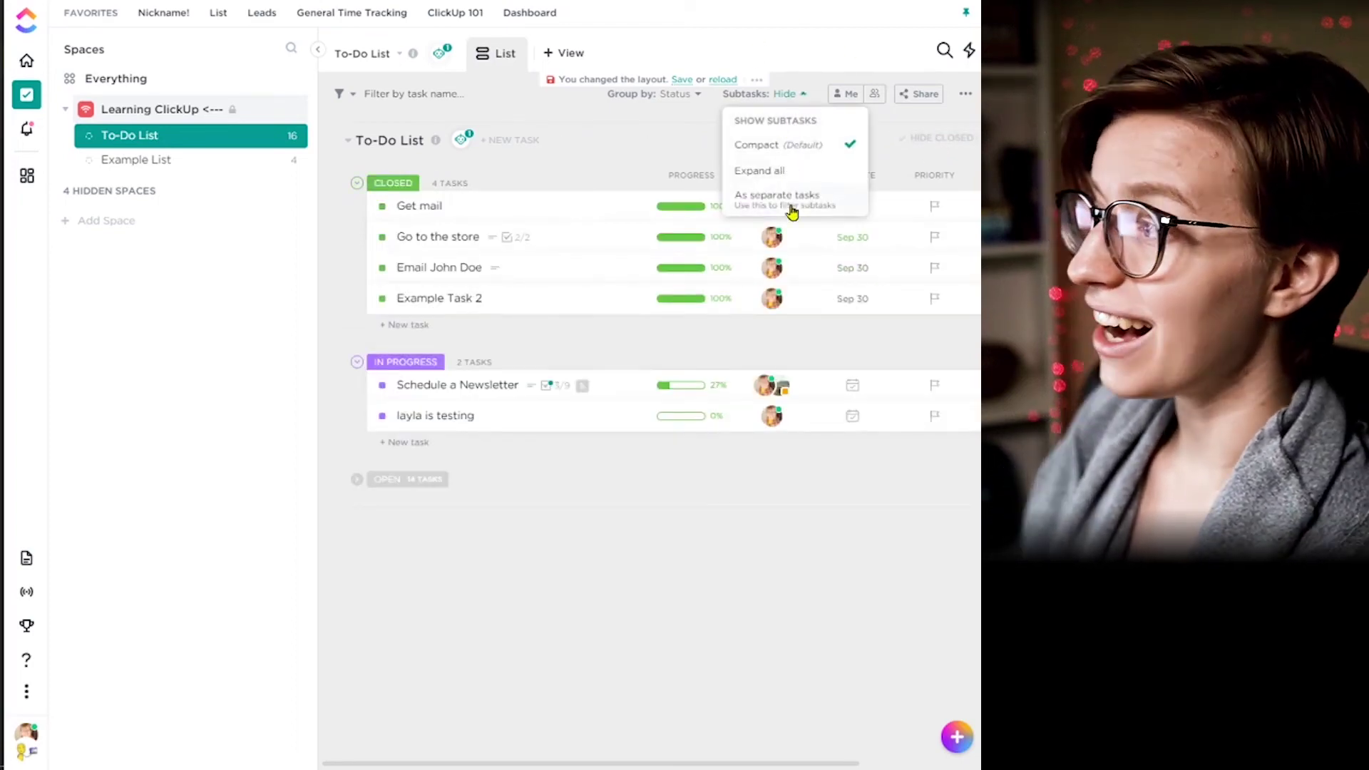
left_click(792, 206)
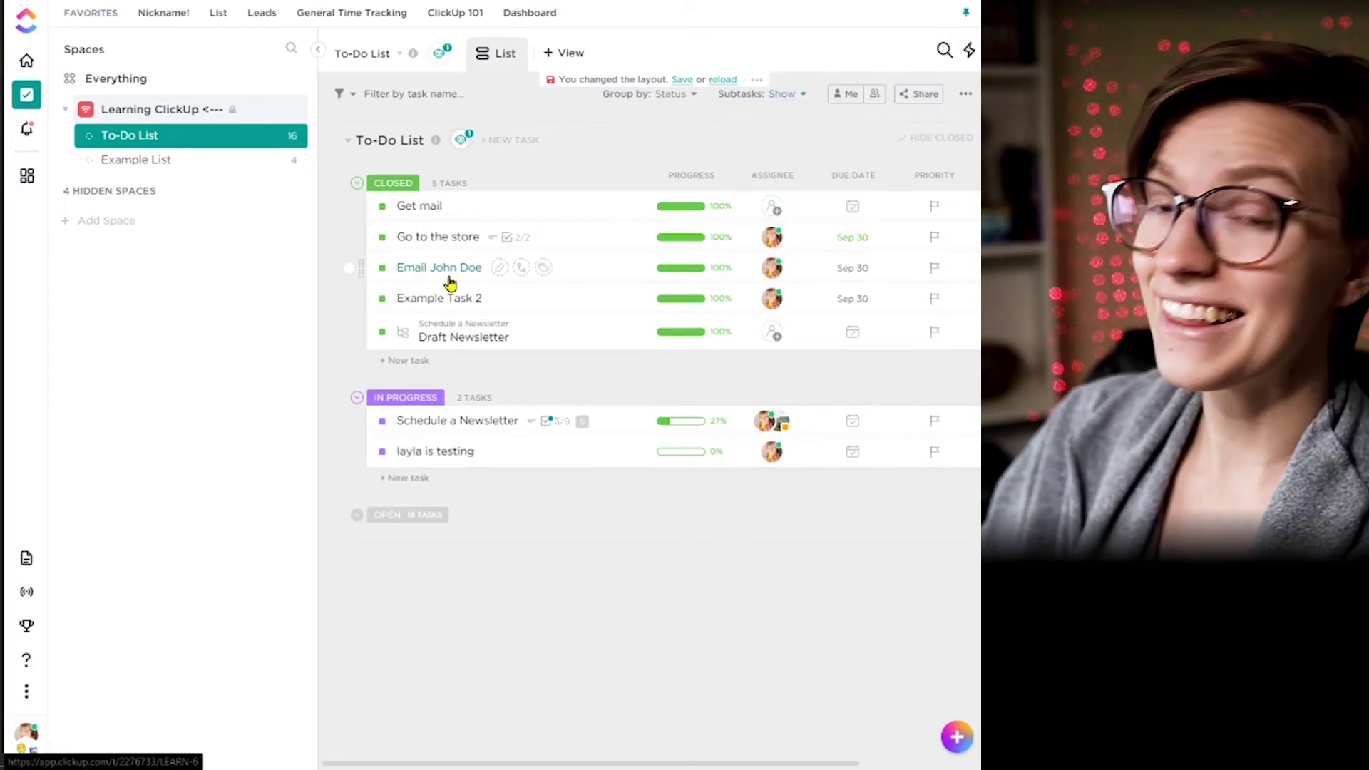